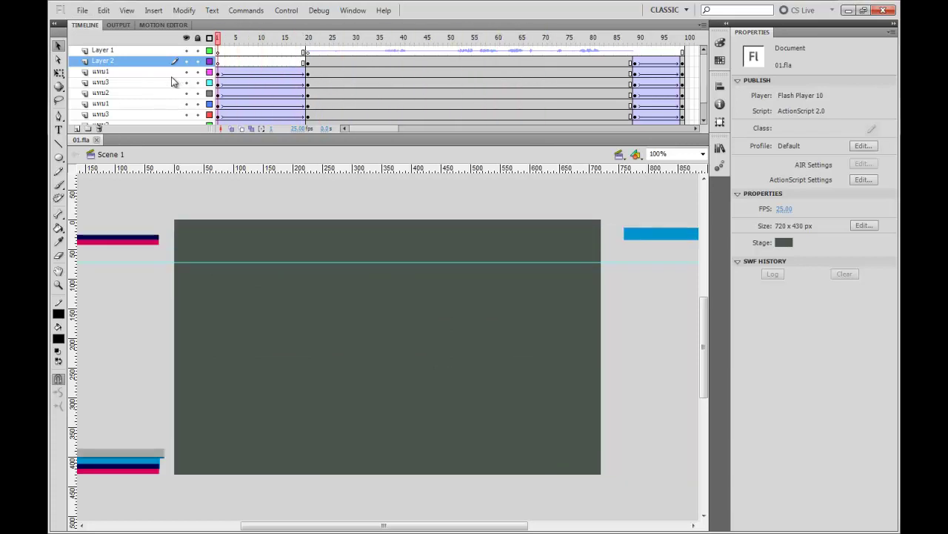
Step: Fit the stage in the window and play and scrub through the title animation in 01.fla
key(Return)
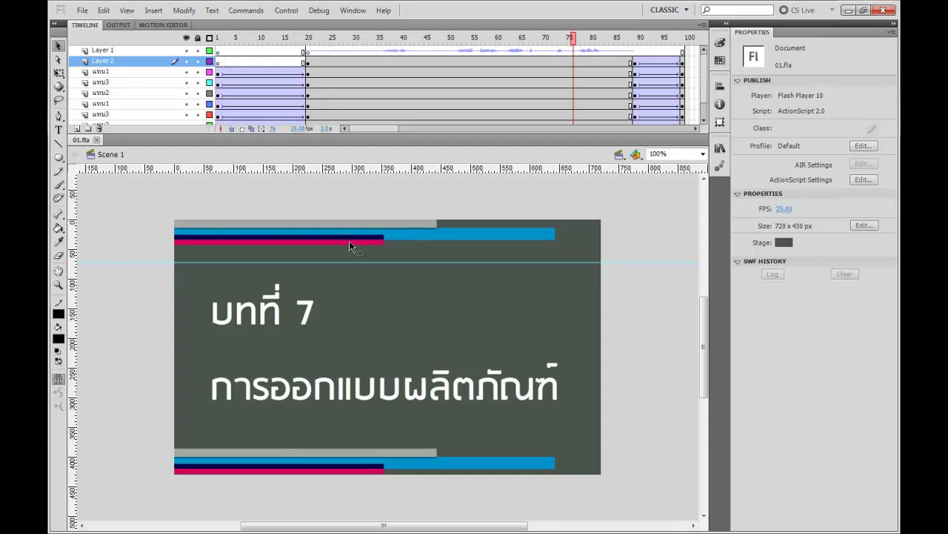
click(702, 154)
click(701, 164)
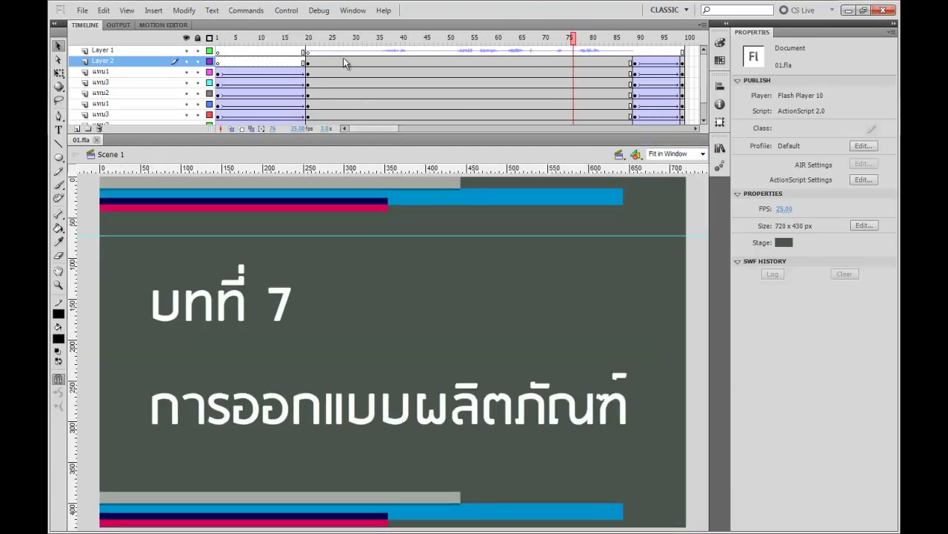
key(shift+comma)
key(Return)
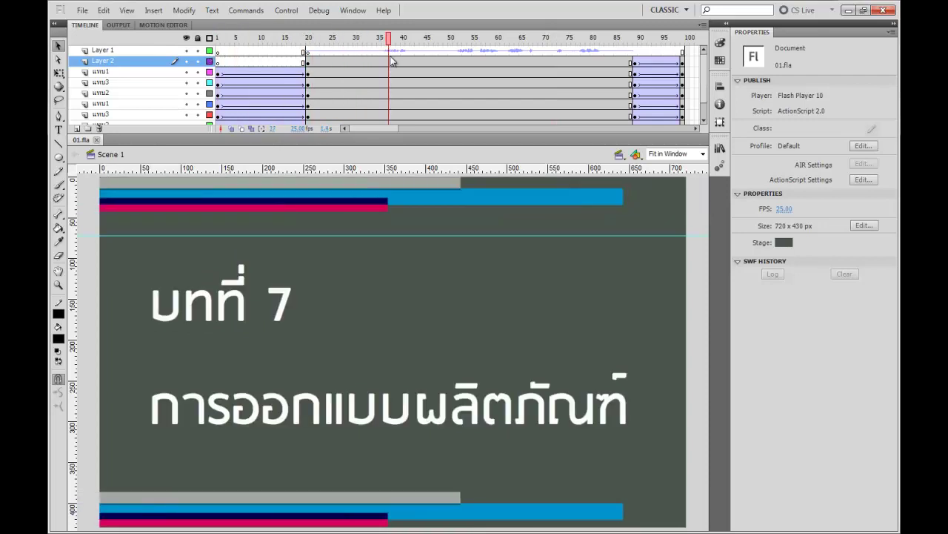
click(240, 105)
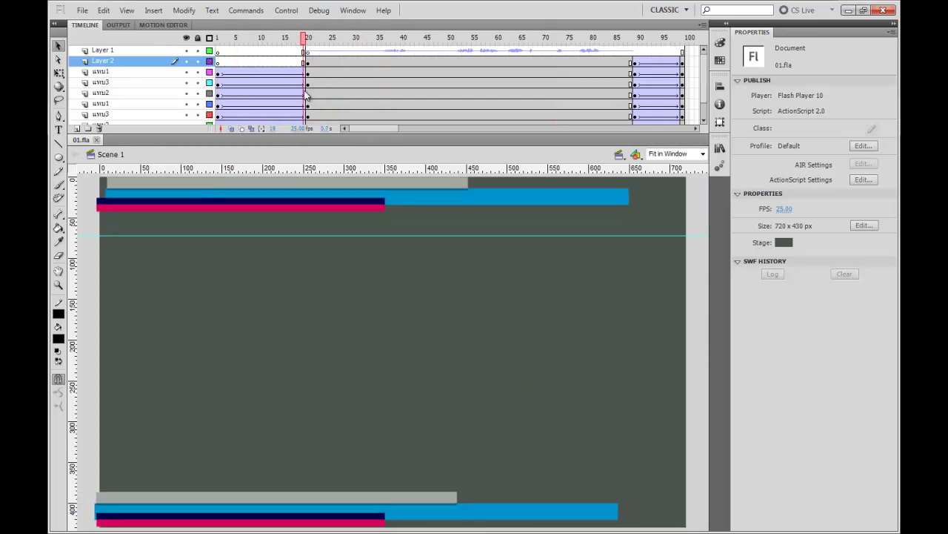
drag(239, 105, 348, 132)
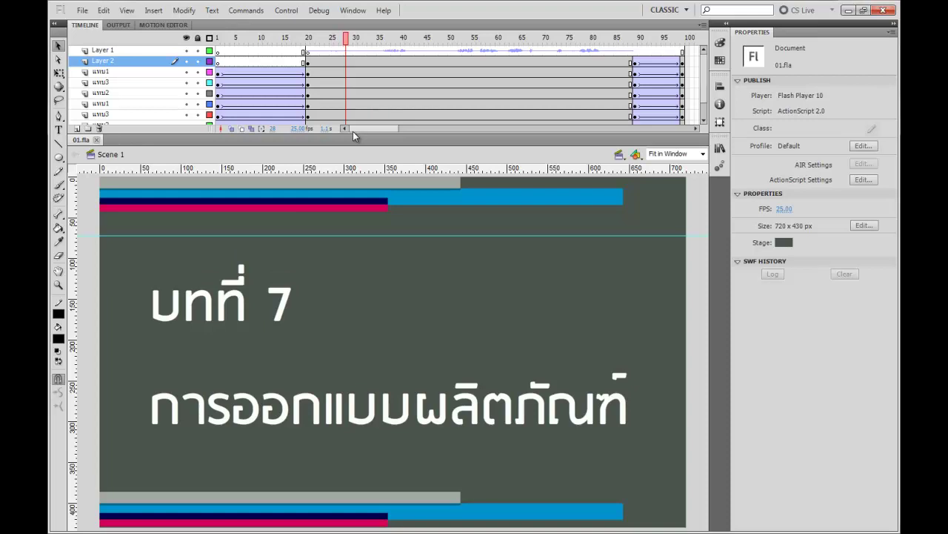
drag(345, 37, 409, 68)
Step: Create an ActionScript 2.0 document and draw two identical tall black ellipses side by side, each about 97 by 363 px
key(ctrl+n)
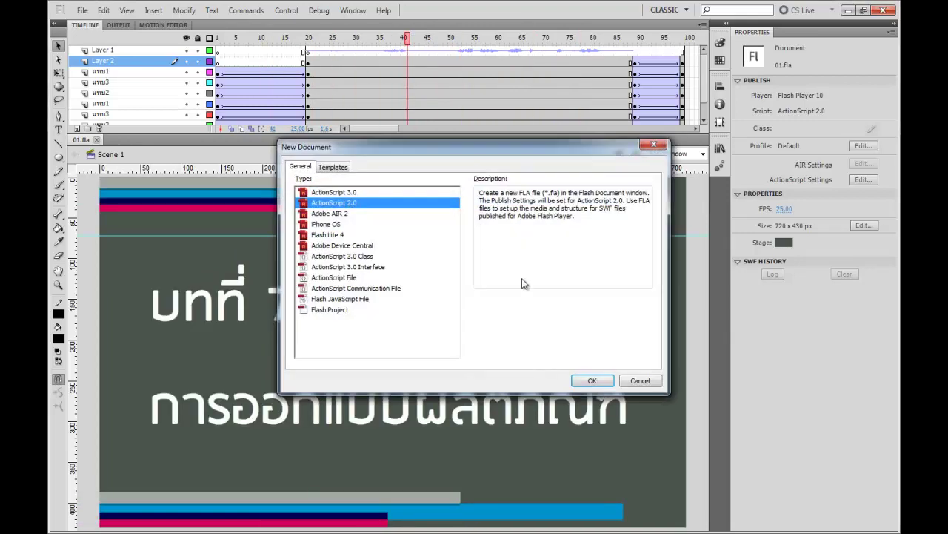
click(587, 379)
click(59, 156)
drag(216, 254, 273, 470)
key(v)
drag(255, 375, 506, 352)
Step: Convert the right ellipse to a movie clip symbol and the left ellipse to a graphic symbol
key(F8)
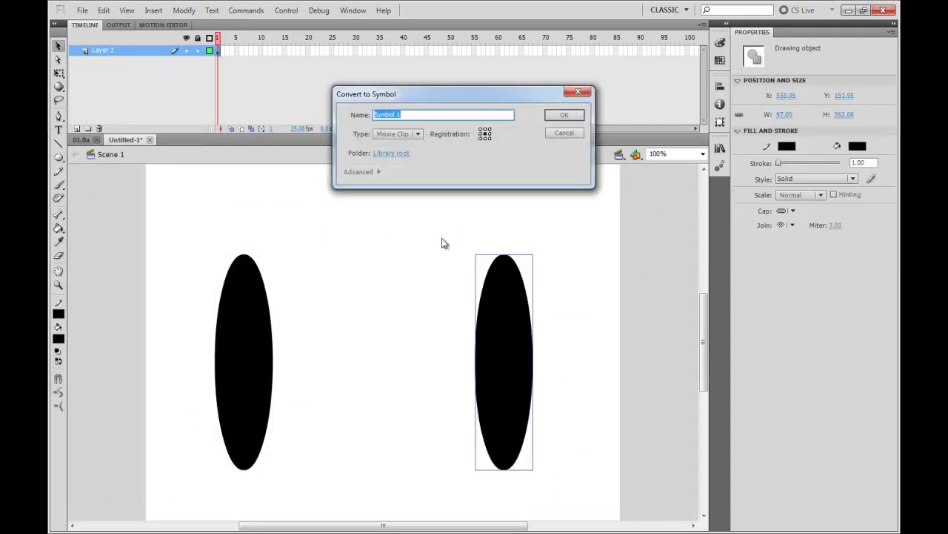
key(Return)
click(255, 312)
key(F8)
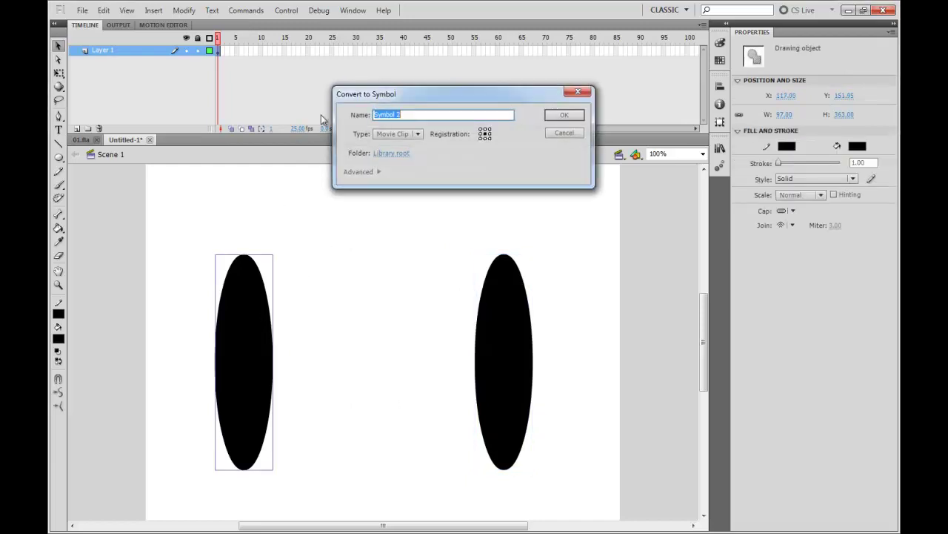
click(387, 134)
click(400, 173)
key(Return)
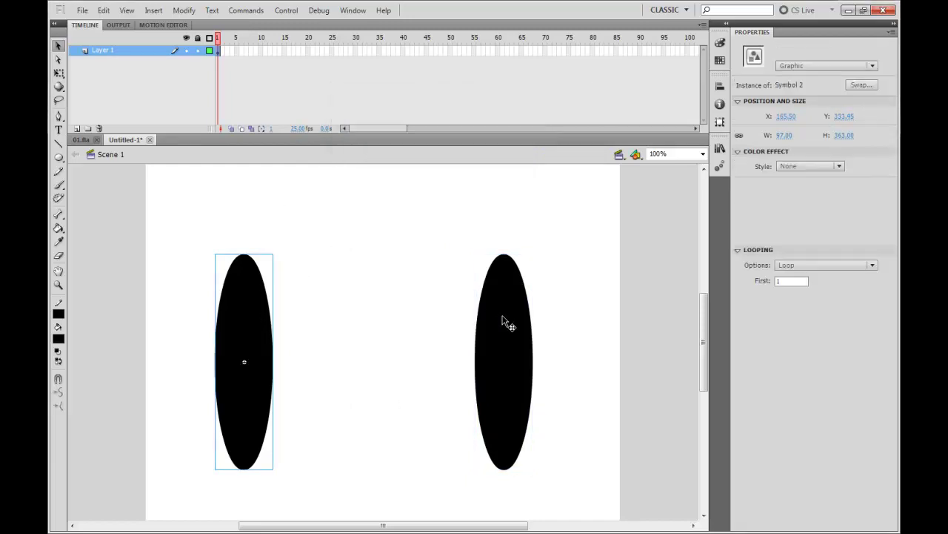
Step: Inside the right ellipse's symbol, convert its shape to a nested movie clip symbol
double_click(504, 320)
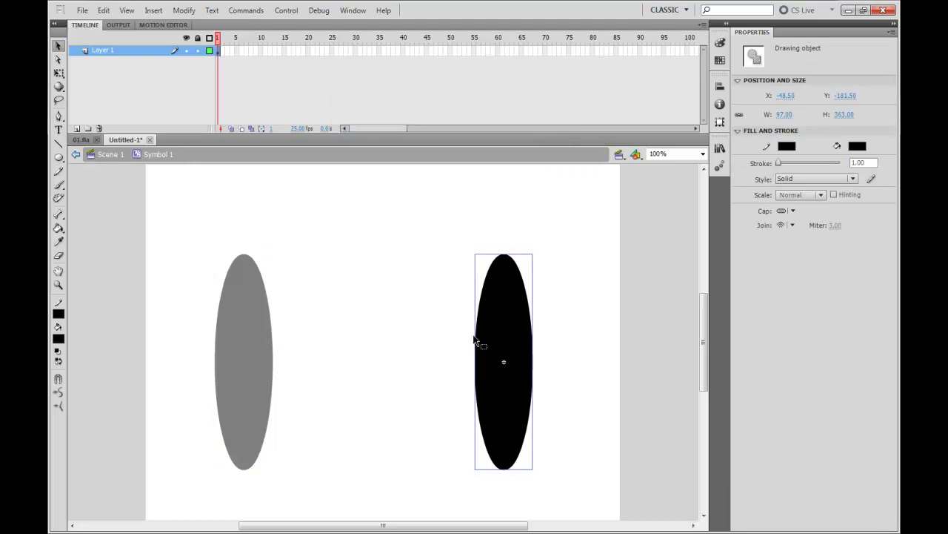
key(F8)
click(418, 133)
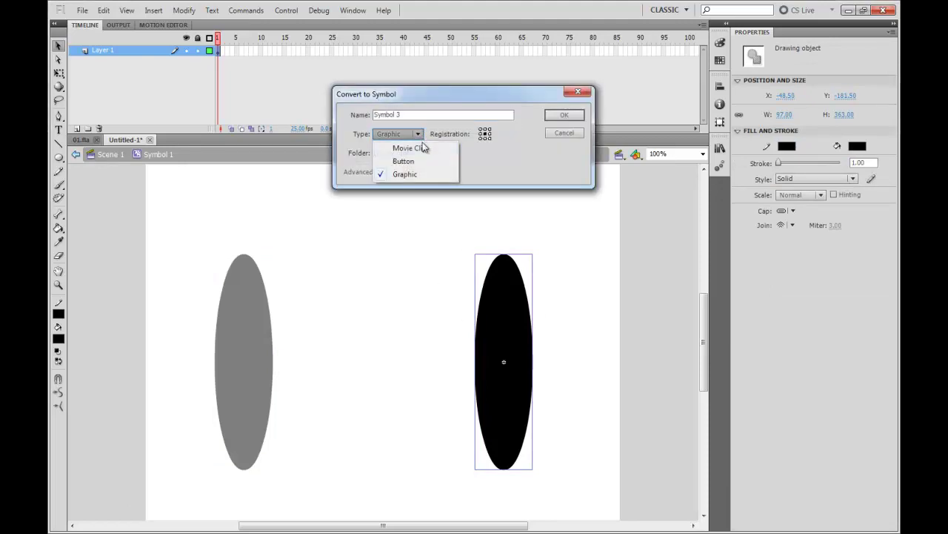
click(420, 146)
key(Return)
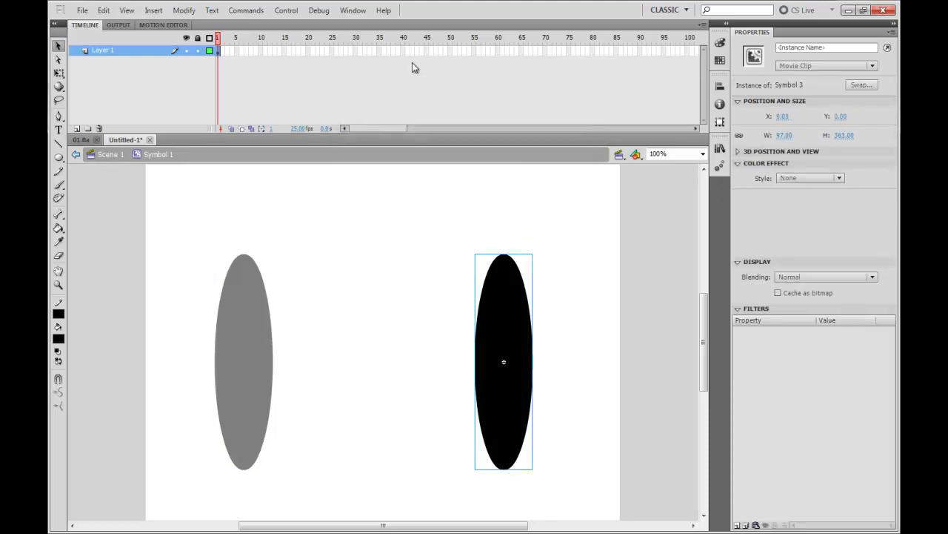
Step: Add a keyframe at frame 50 of the right ellipse's symbol timeline and create a classic tween up to it
click(449, 50)
key(F6)
right_click(449, 50)
click(475, 85)
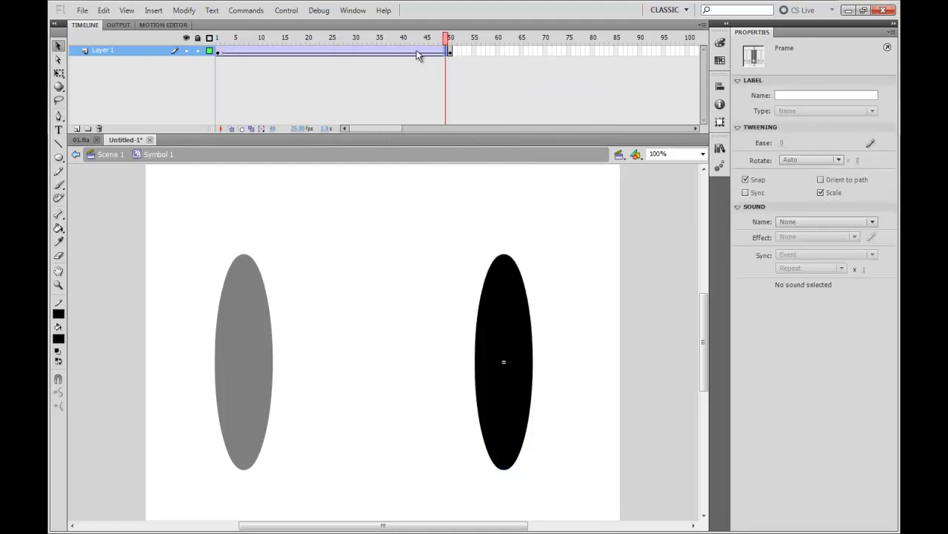
Step: Widen and flatten the right ellipse at about frame 24 of its tween and play the animation from the start
click(329, 52)
key(q)
drag(532, 361, 589, 361)
drag(504, 254, 504, 340)
click(219, 46)
key(Return)
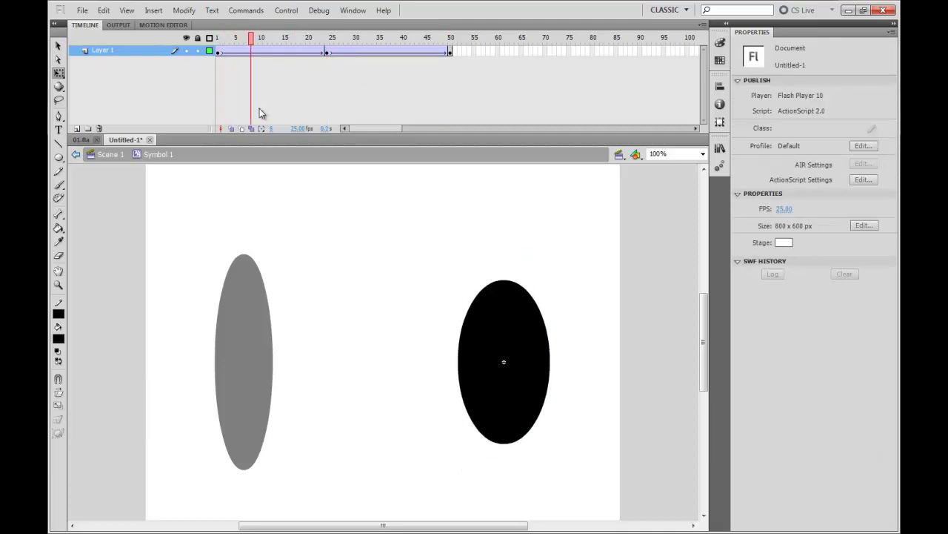
Step: Open the left ellipse's symbol for editing and convert its shape to a nested graphic symbol
click(335, 287)
click(249, 284)
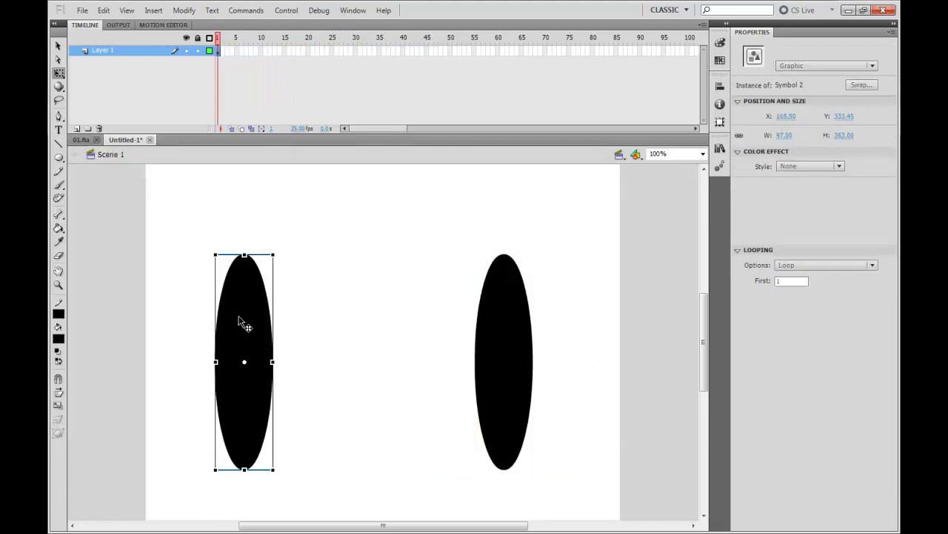
double_click(240, 316)
click(404, 47)
click(252, 326)
key(F8)
click(398, 133)
click(407, 174)
key(Return)
Step: Add keyframes at frames 20 and 40 of the left ellipse's symbol timeline and create classic tweens between them
click(403, 49)
key(F5)
click(308, 48)
click(322, 50)
right_click(320, 52)
click(380, 88)
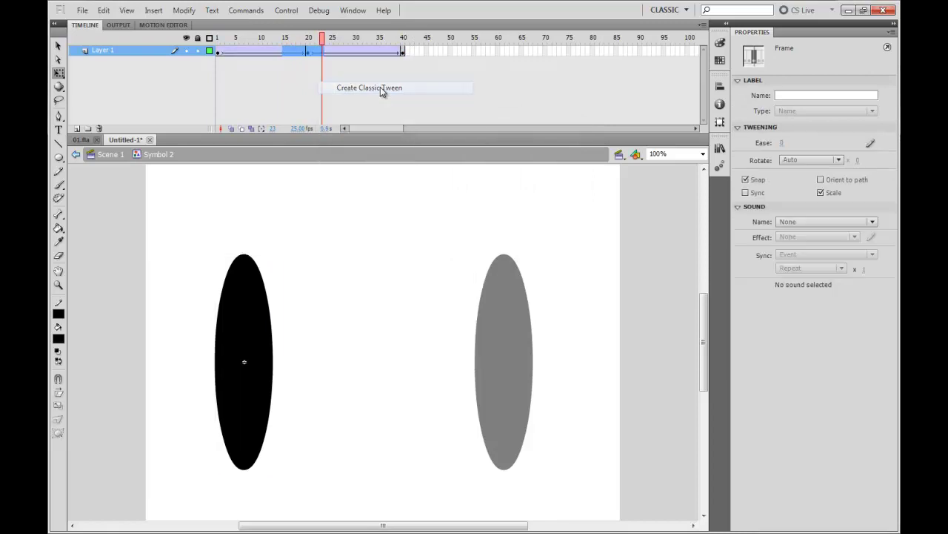
Step: Stretch the left ellipse taller at frame 20 and play its tween
click(308, 49)
drag(245, 256, 245, 216)
click(271, 39)
key(Return)
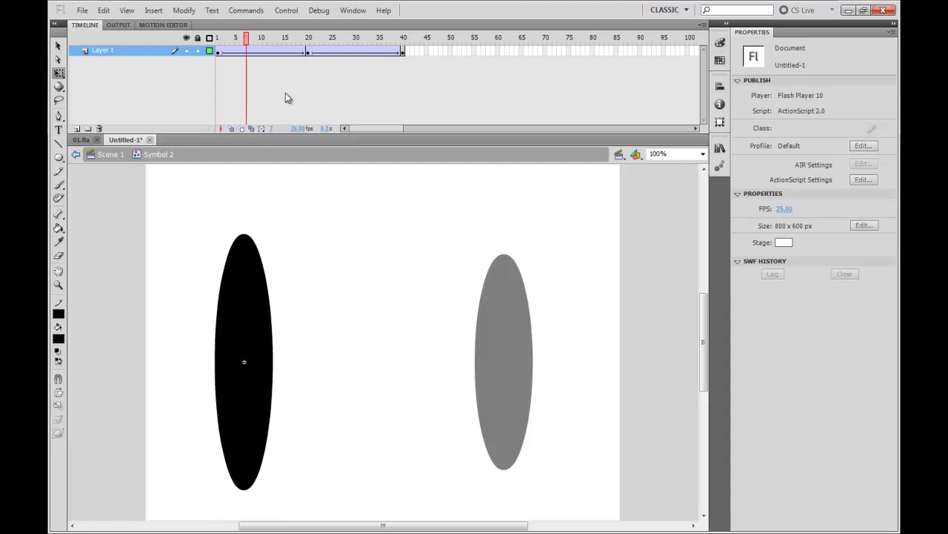
Step: Return to Scene 1, test the movie with both ellipses, and close the test player
click(111, 154)
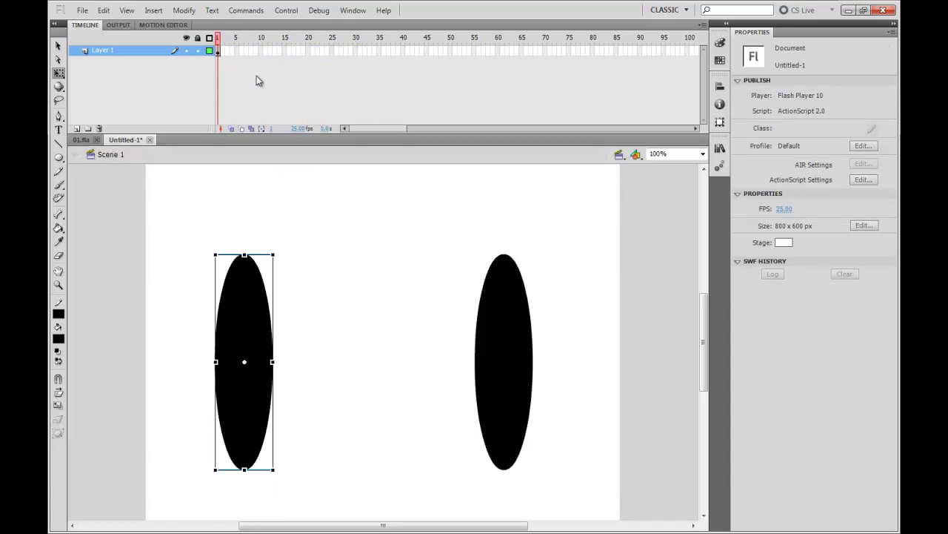
key(ctrl+Return)
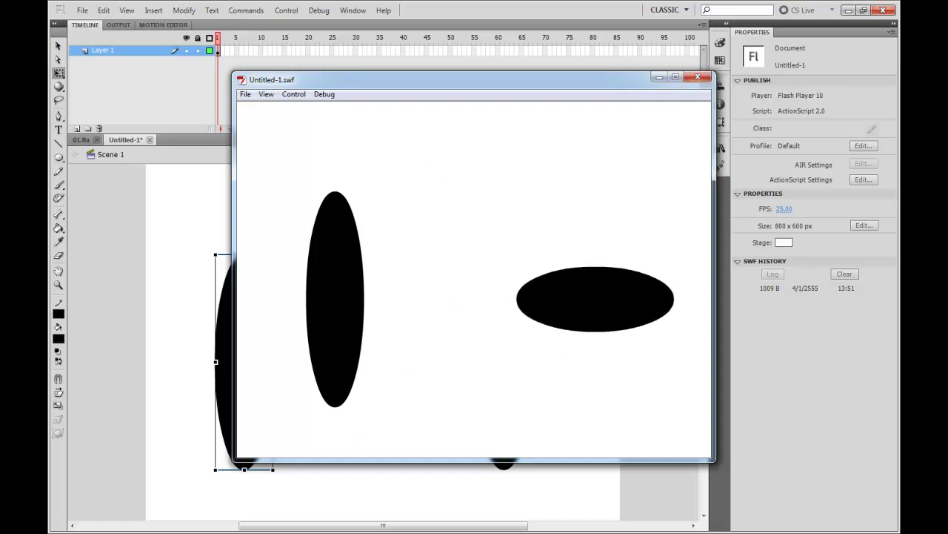
key(ctrl+w)
Step: Extend Scene 1's layer to frame 100, play the timeline, and return the playhead to frame 1
drag(301, 57, 612, 56)
click(687, 51)
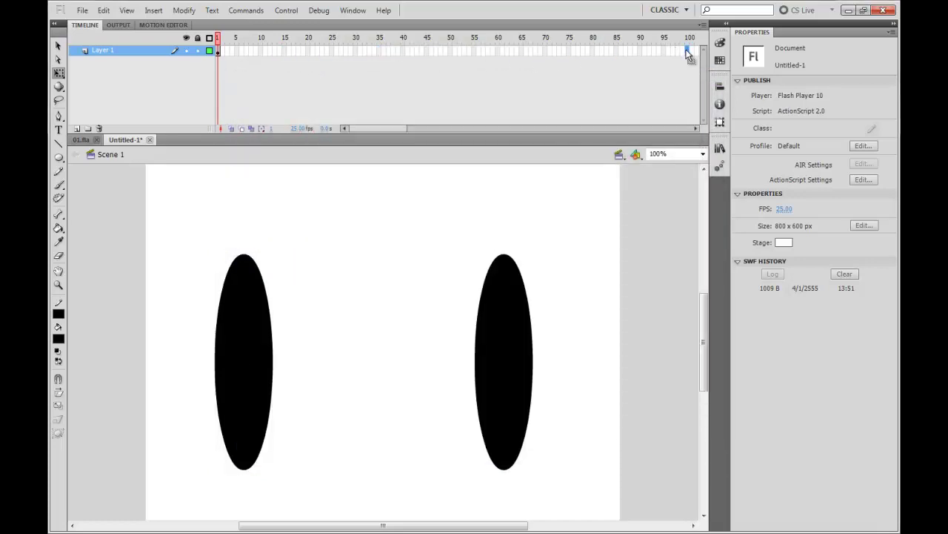
key(Return)
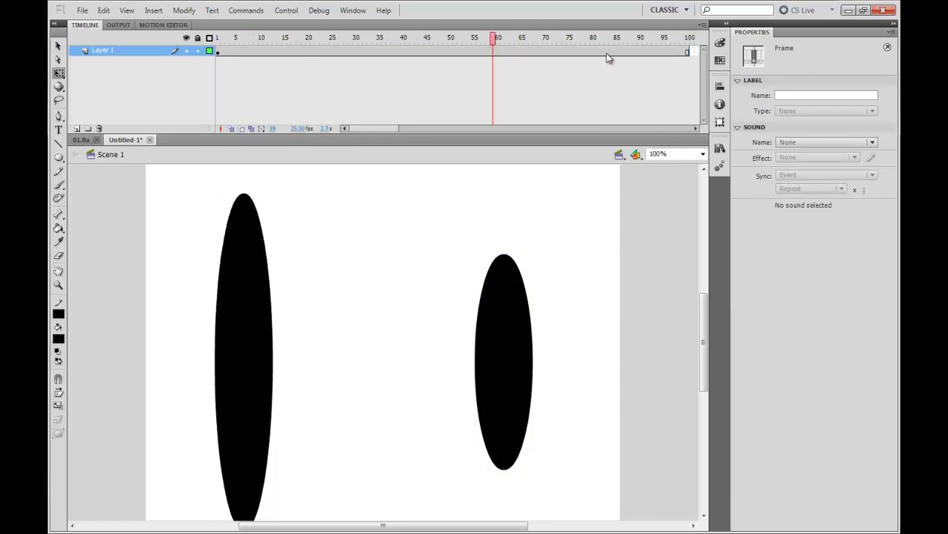
click(409, 333)
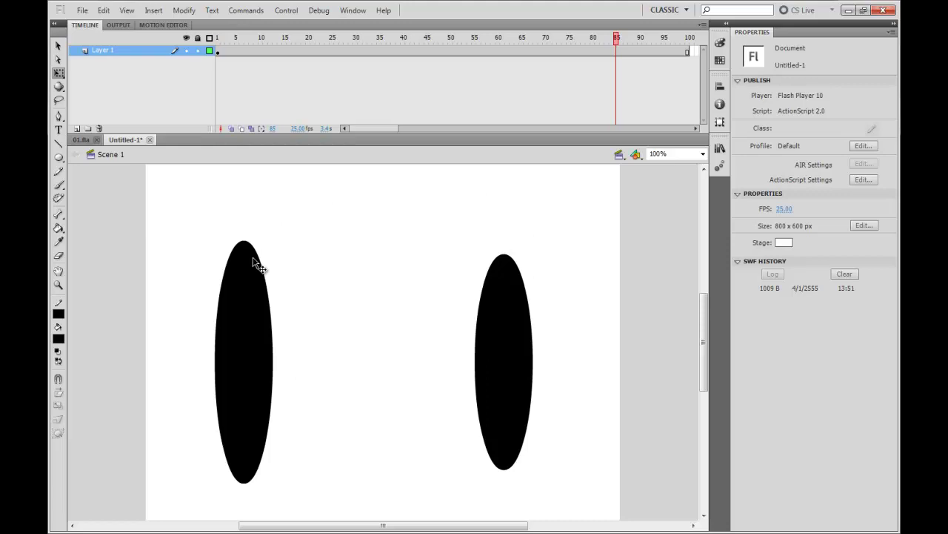
drag(239, 37, 217, 37)
Step: Export the movie to the desktop as the QuickTime file Untitled-1.mov, keeping the default export settings
click(80, 11)
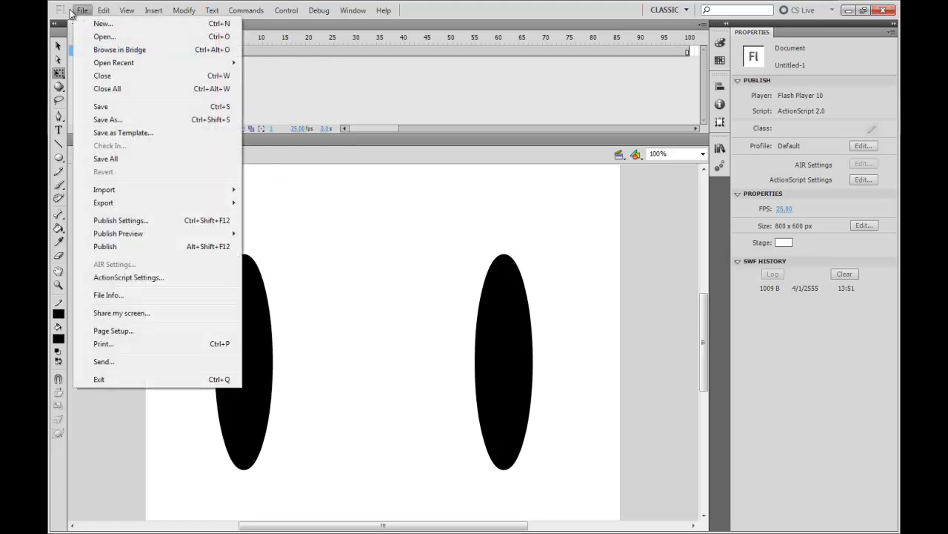
mouse_move(158, 205)
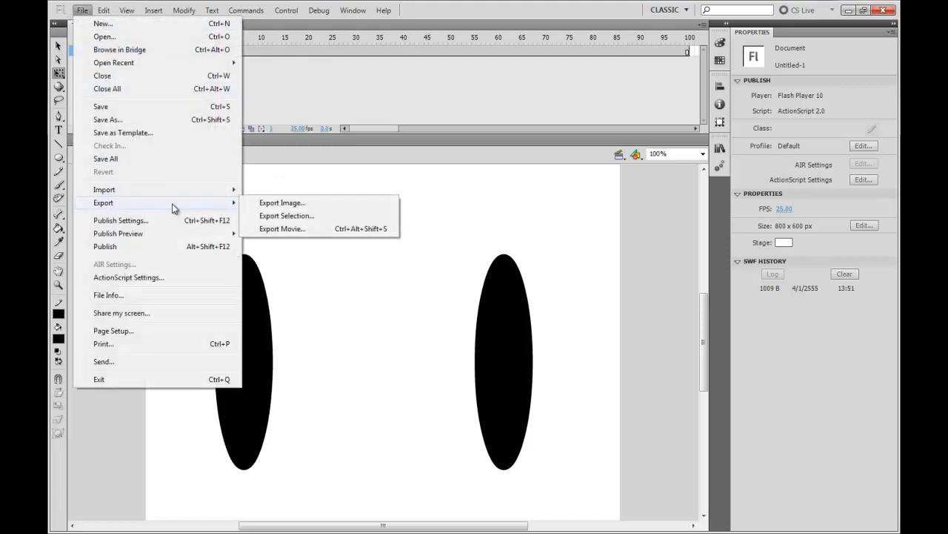
click(314, 232)
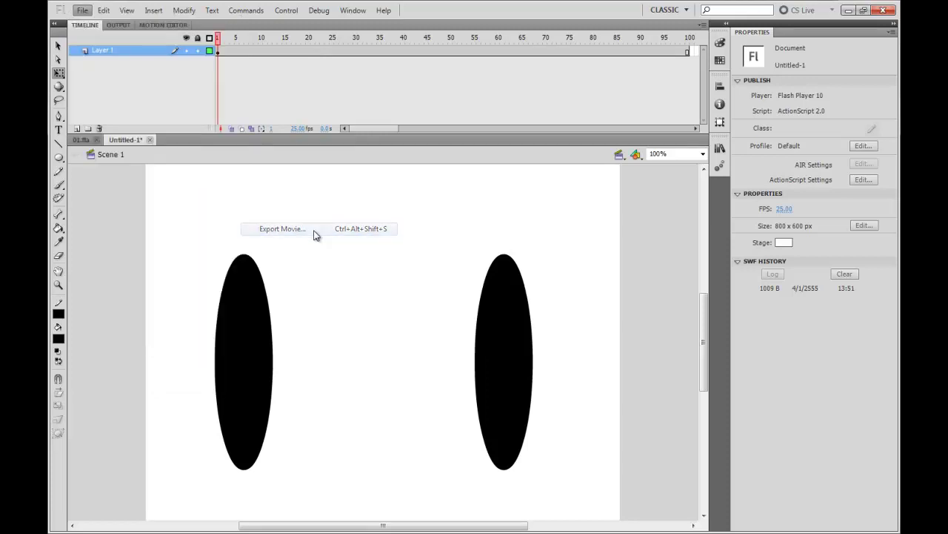
click(498, 378)
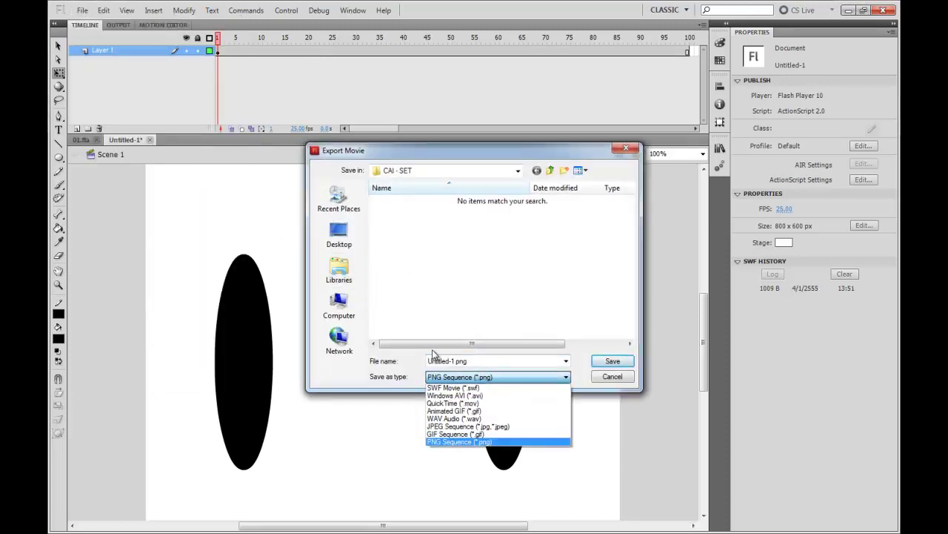
click(494, 404)
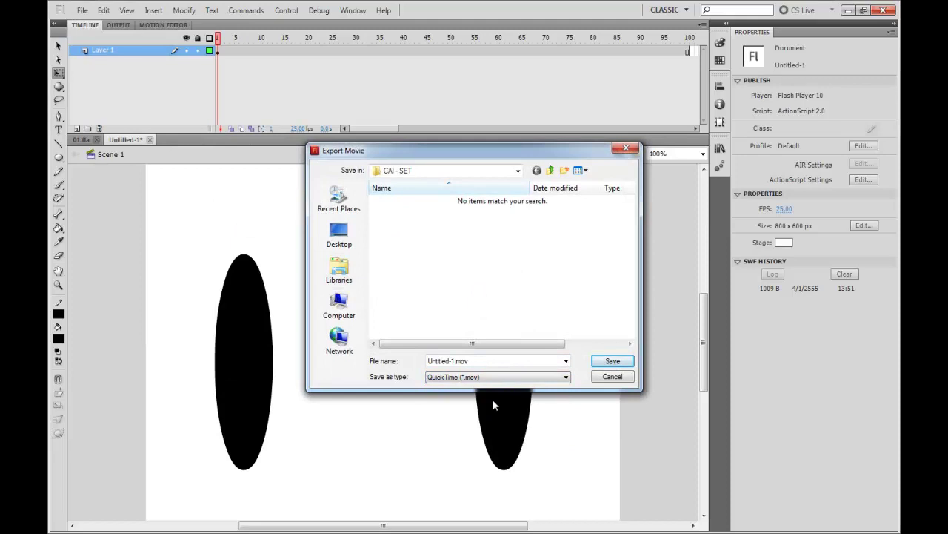
click(341, 235)
click(623, 366)
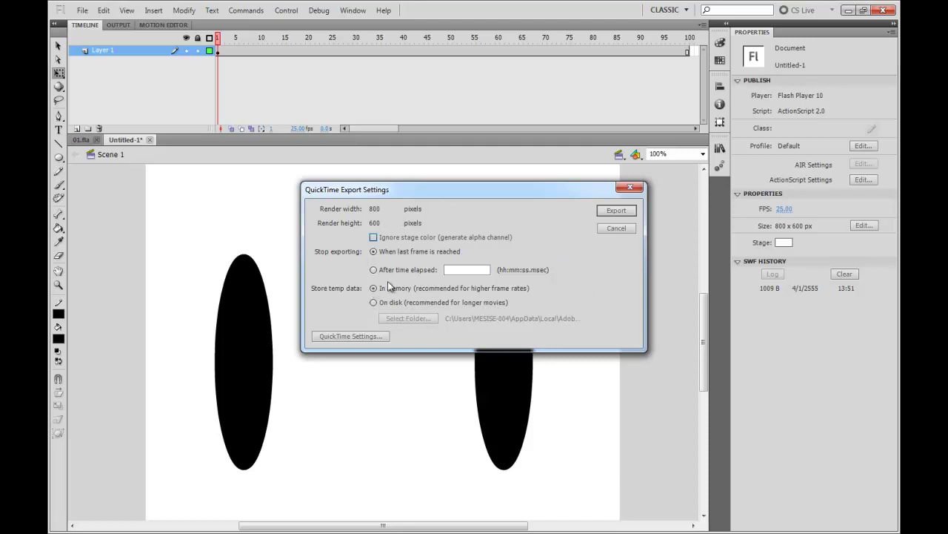
click(617, 211)
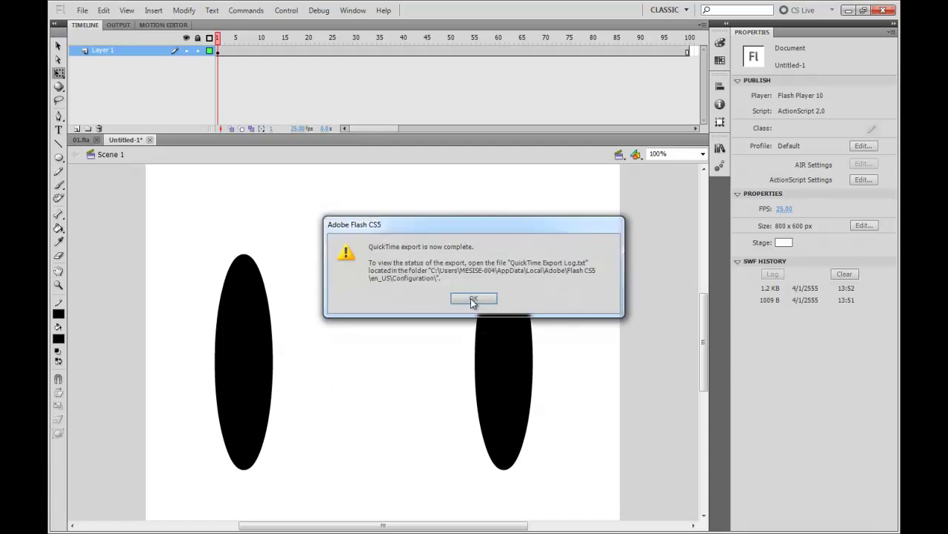
click(472, 299)
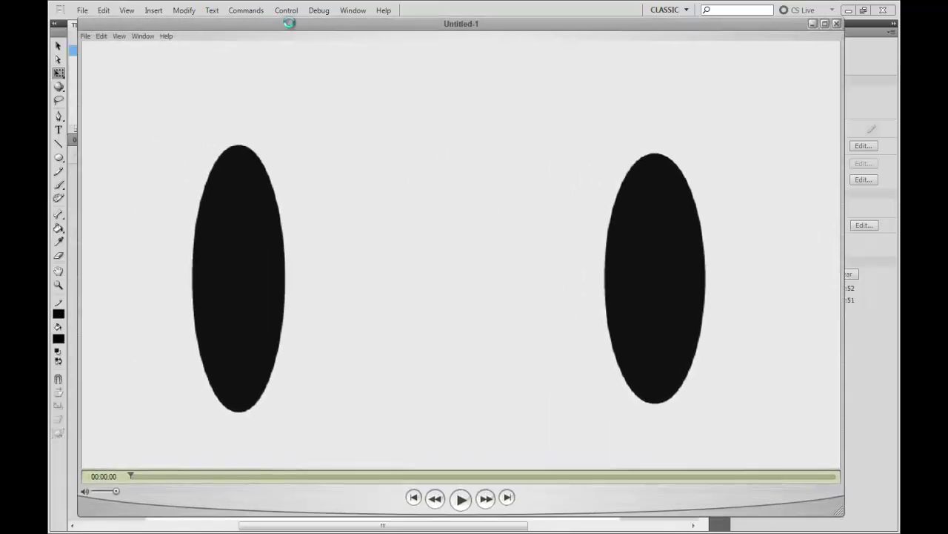
Step: Play the exported Untitled-1 video in QuickTime Player, close it, and replay the Scene 1 timeline in Flash
click(486, 495)
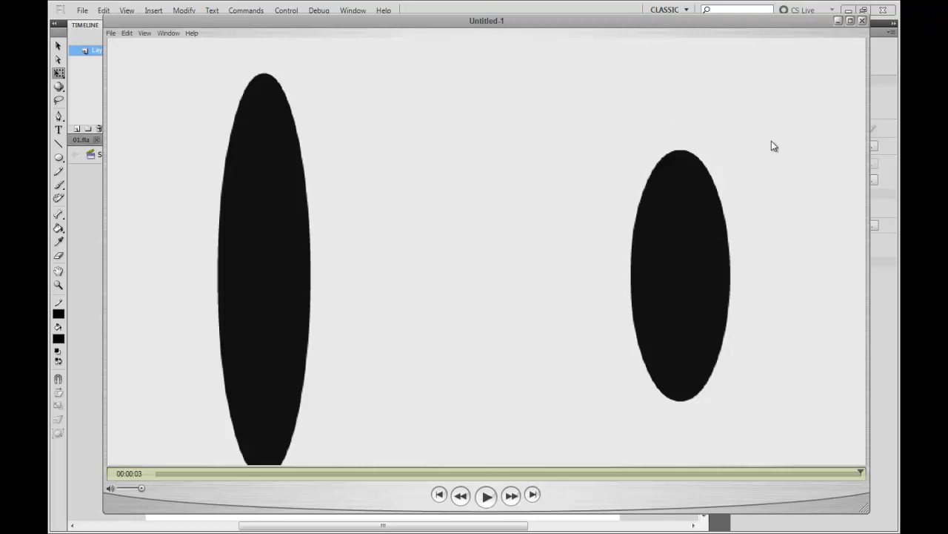
click(862, 21)
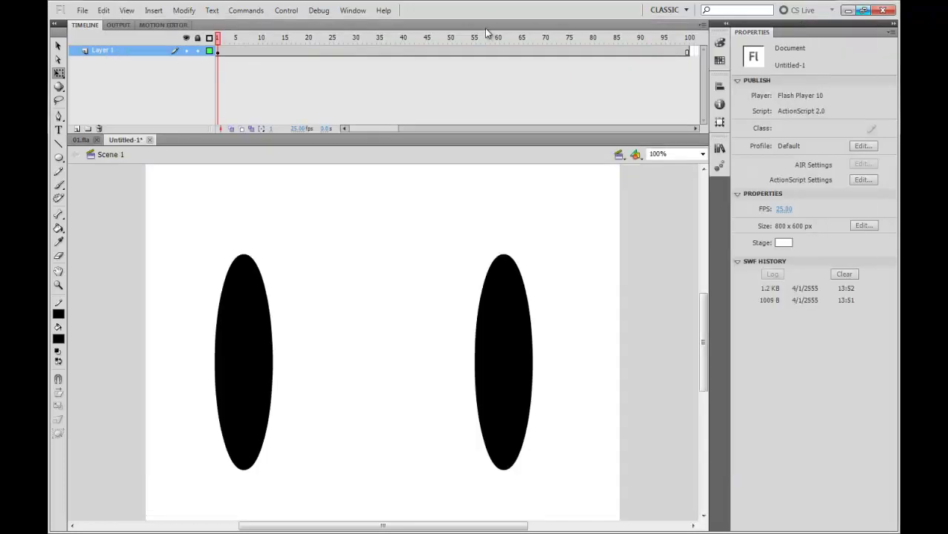
key(Return)
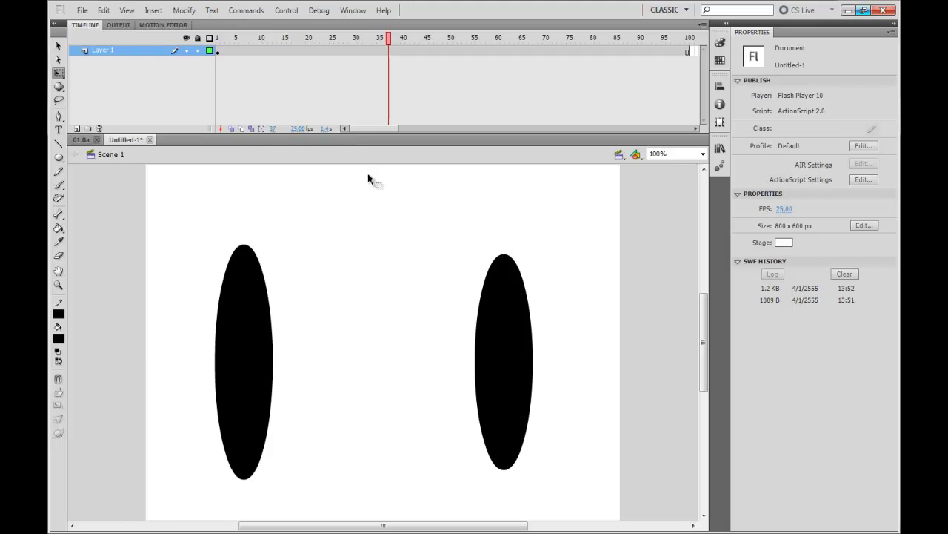
Step: Remove all frames after frame 30 from Layer 1 in Scene 1
click(82, 10)
click(378, 117)
drag(689, 52, 363, 60)
right_click(371, 56)
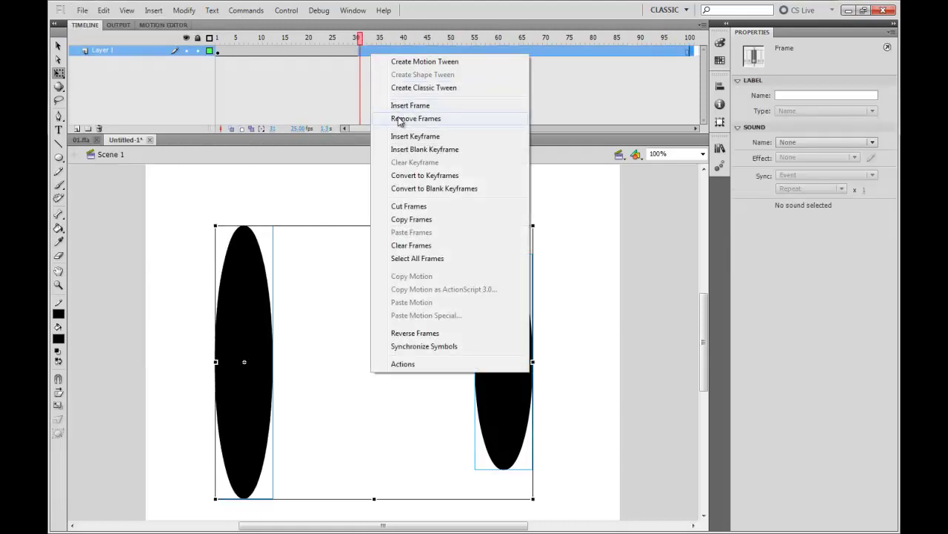
click(401, 117)
click(82, 10)
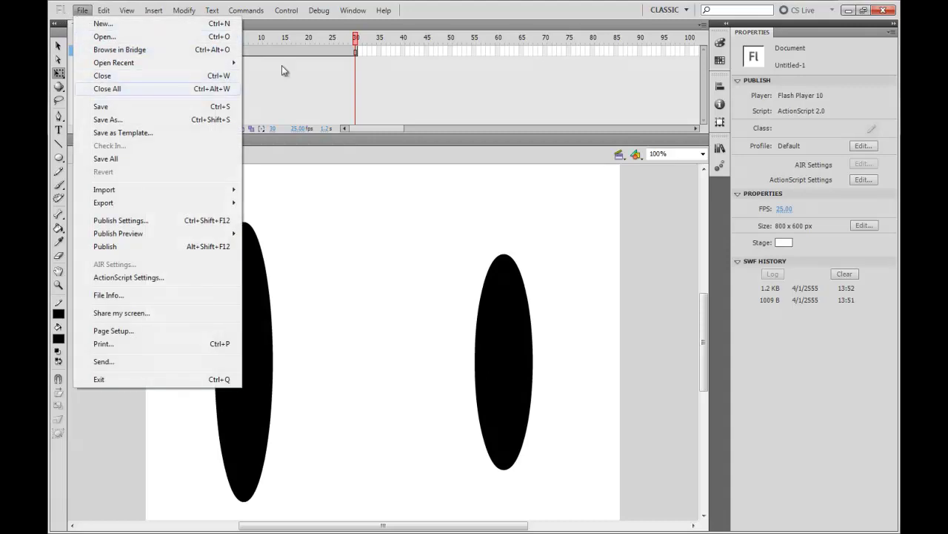
Step: Start a movie export of Untitled-1 as a PNG Sequence with the file name test..png
mouse_move(152, 203)
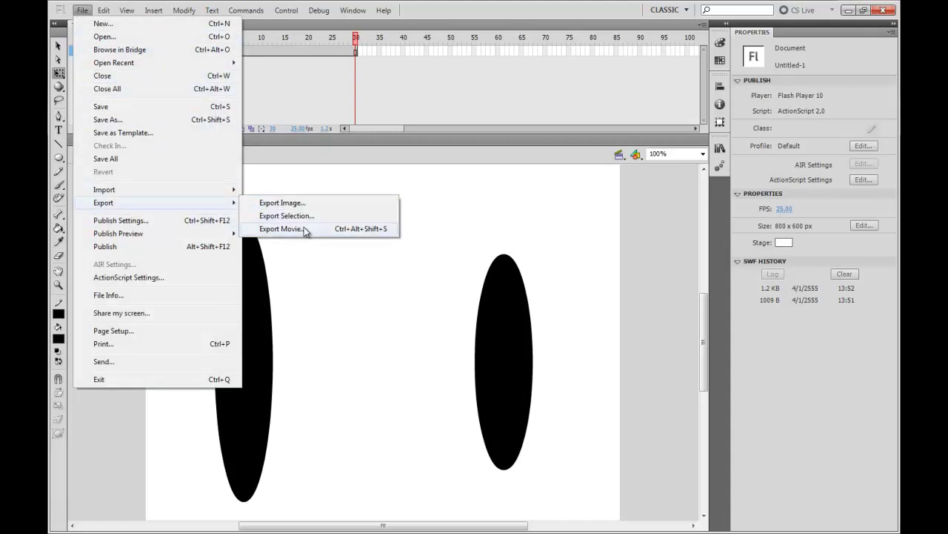
click(305, 229)
click(495, 376)
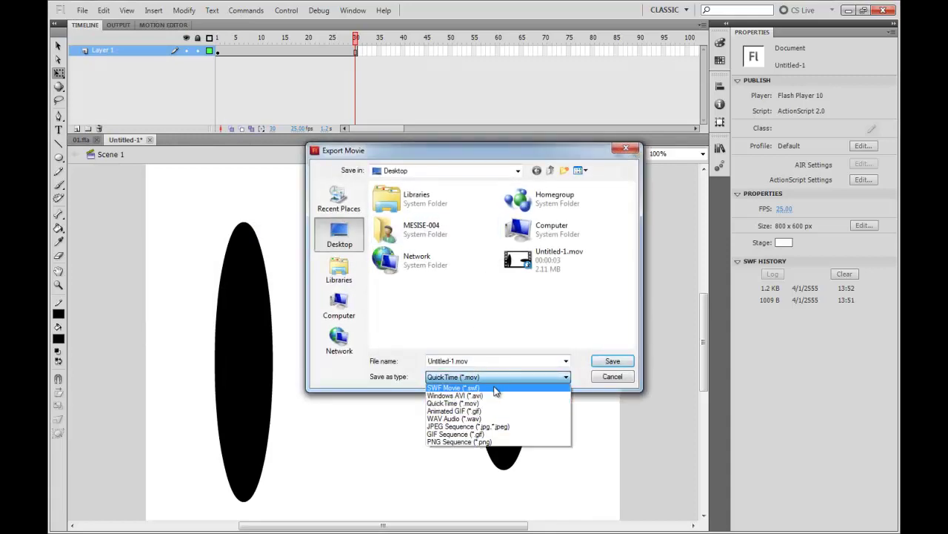
click(470, 442)
double_click(454, 361)
text(test.png)
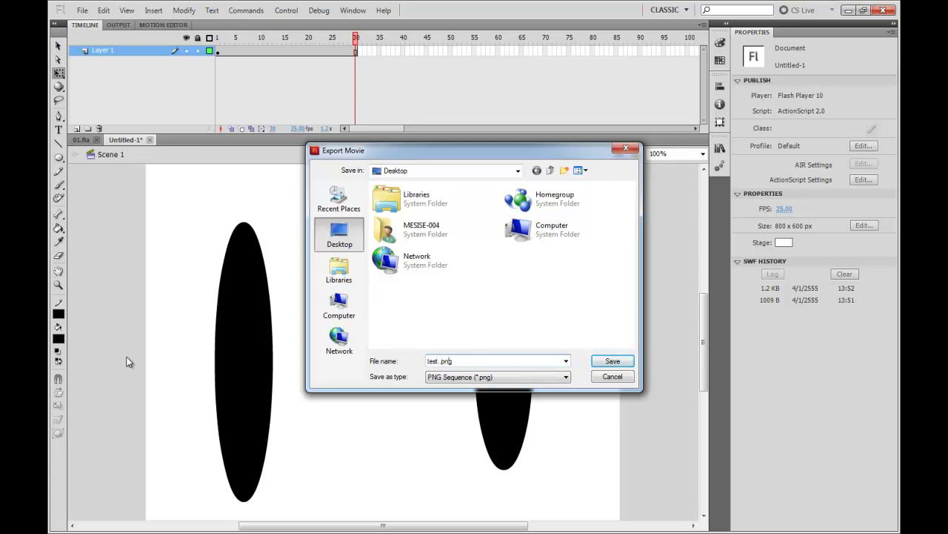
Step: Create a new folder on the desktop and export the PNG sequence into it with the default PNG settings
click(565, 169)
double_click(530, 260)
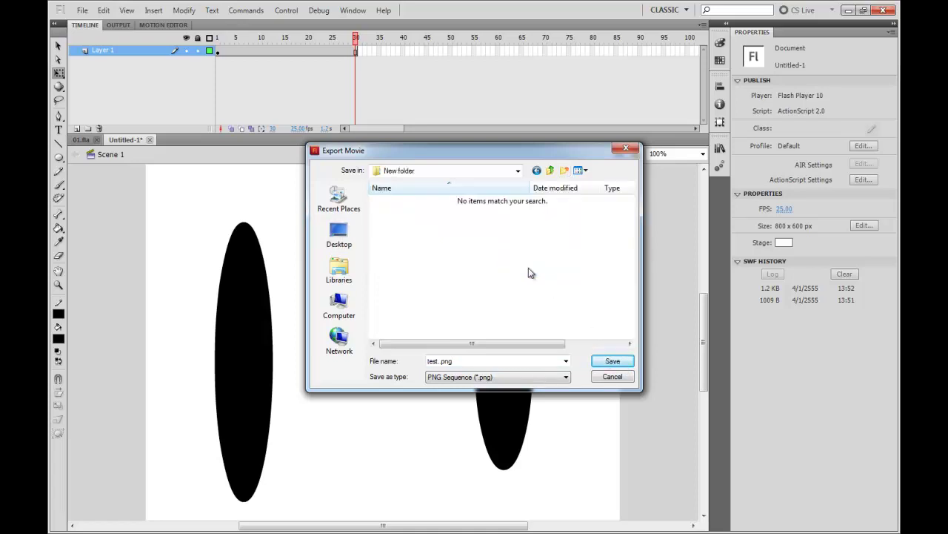
click(612, 361)
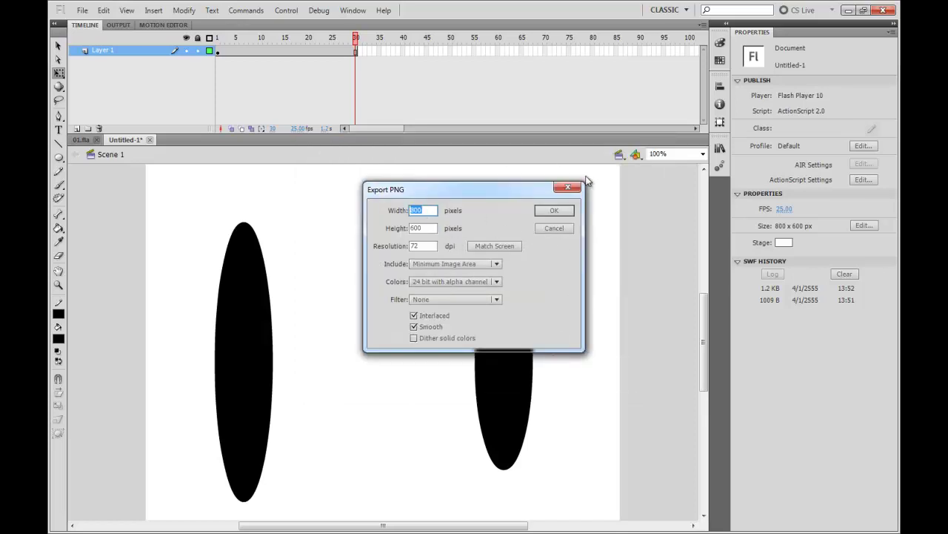
click(554, 211)
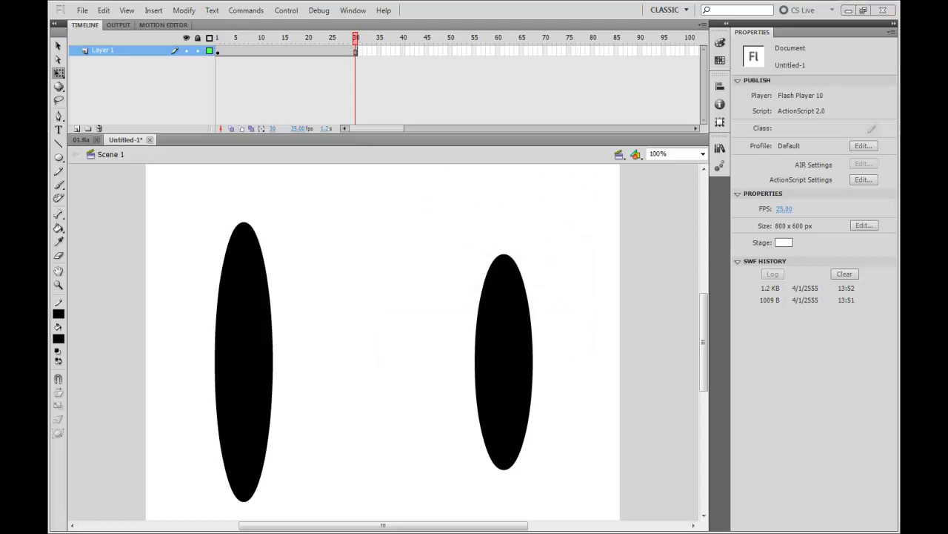
Step: Open test.0001.png from the export folder, step through the numbered images in the viewer, and close the viewer and folder
key(alt+Tab)
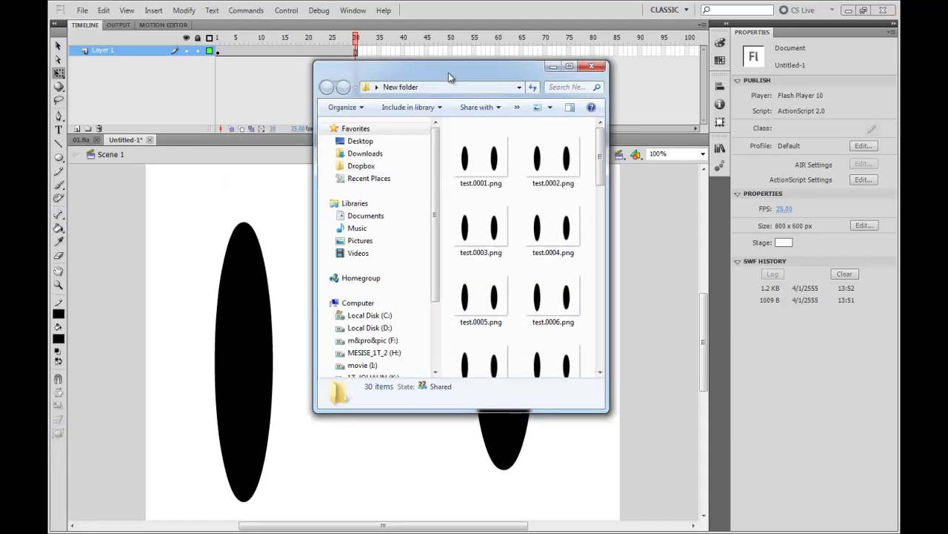
double_click(487, 158)
scroll(615, 270, down, 13)
scroll(616, 269, down, 12)
scroll(616, 269, down, 4)
scroll(616, 269, up, 8)
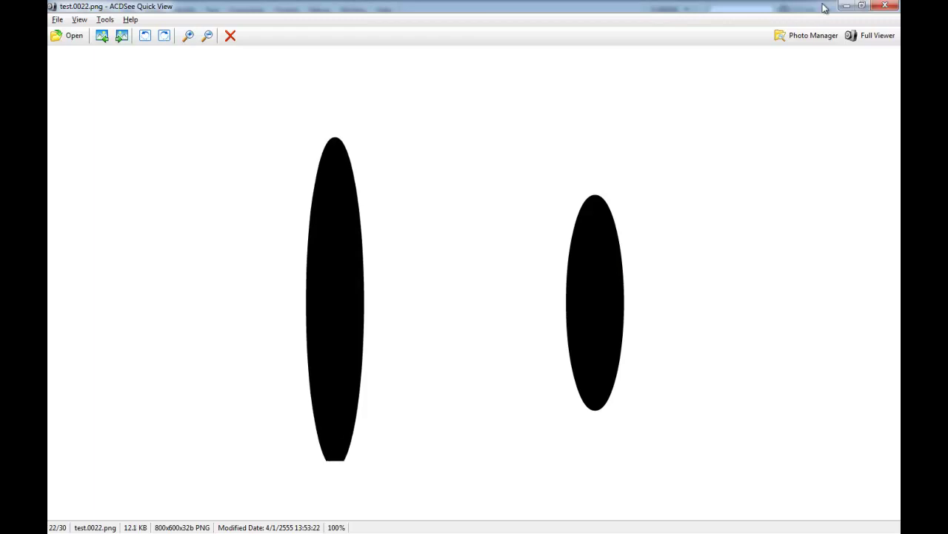
click(889, 5)
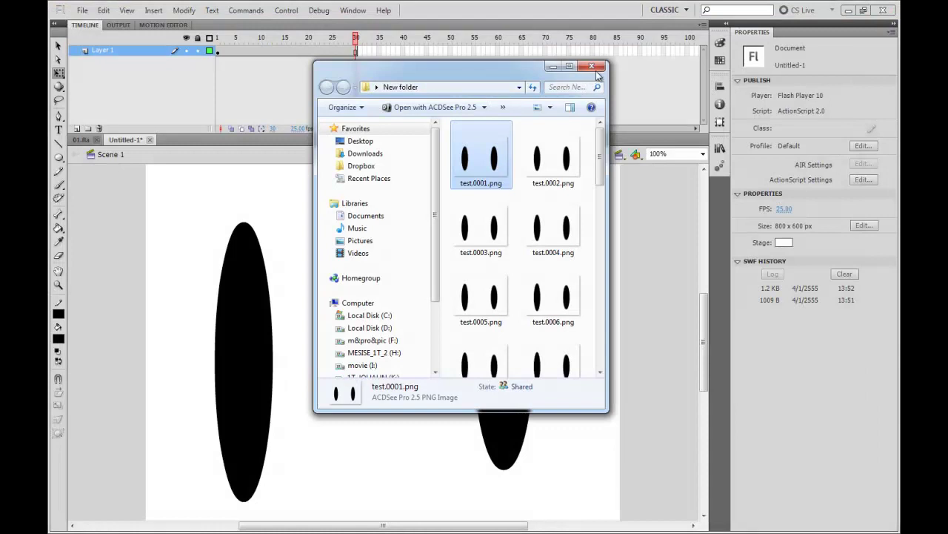
click(592, 66)
Step: Close the Untitled-1 document in Flash without saving its changes
key(Return)
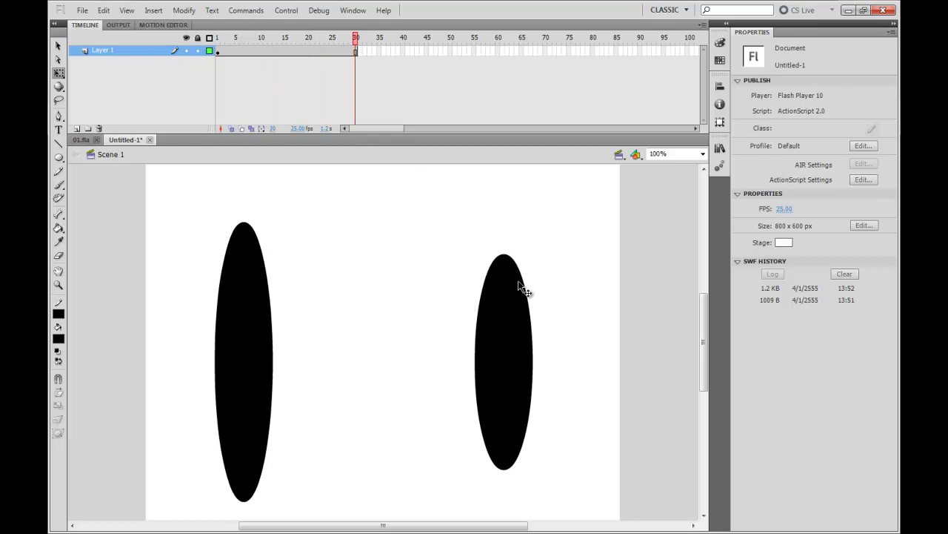
click(150, 140)
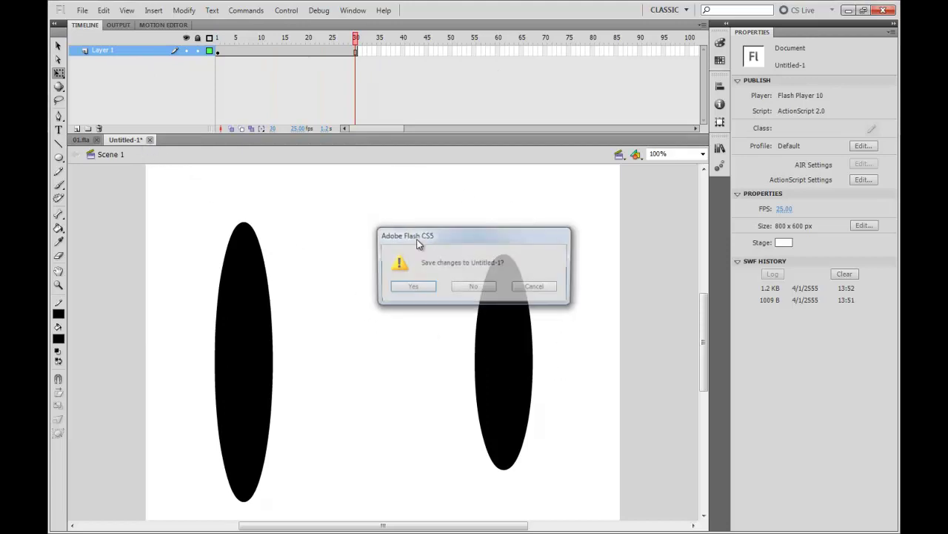
click(484, 287)
Step: Play the 01.fla timeline and scrub through its title animation, leaving the playhead at frame 58
drag(374, 39, 540, 49)
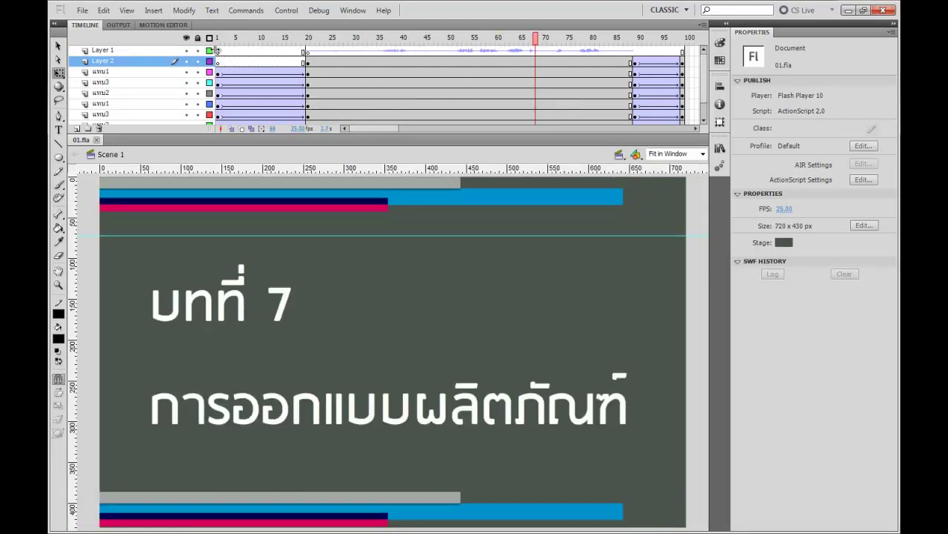
click(84, 12)
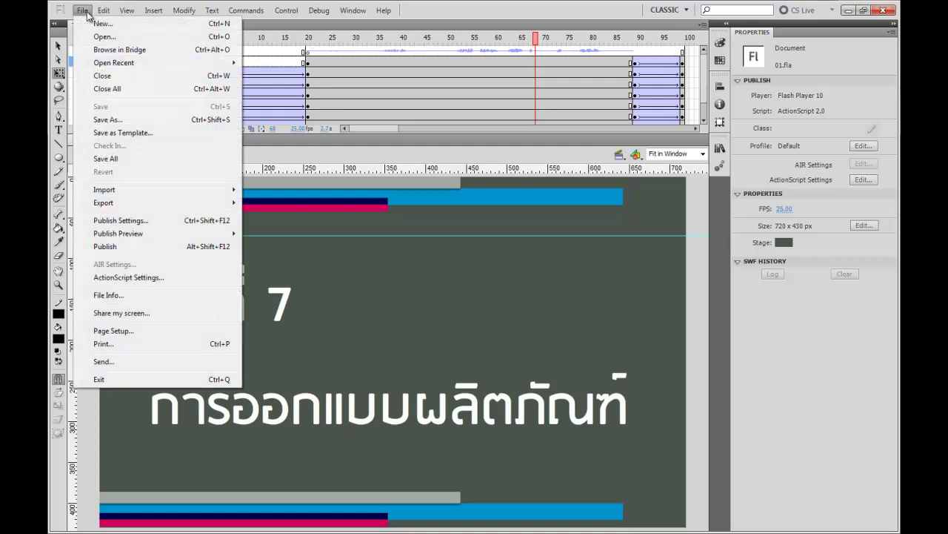
key(Escape)
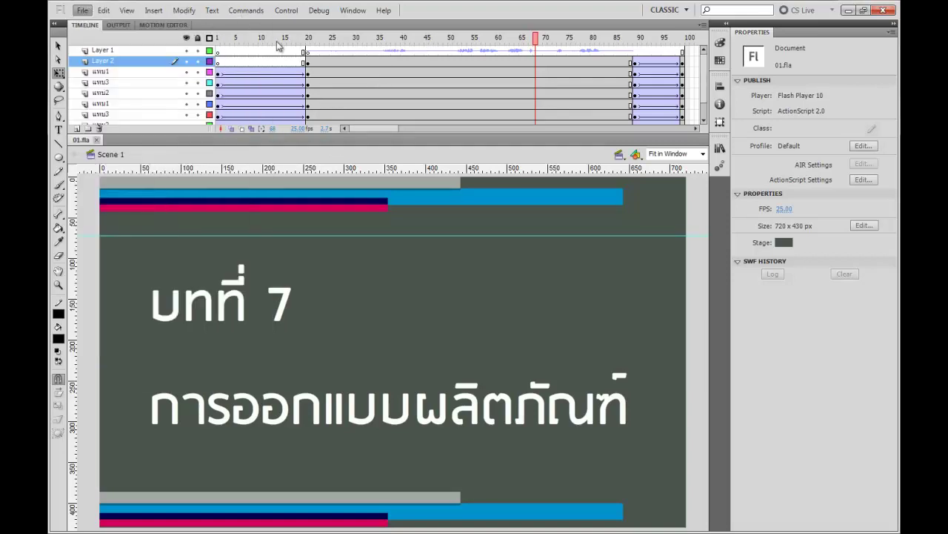
key(Return)
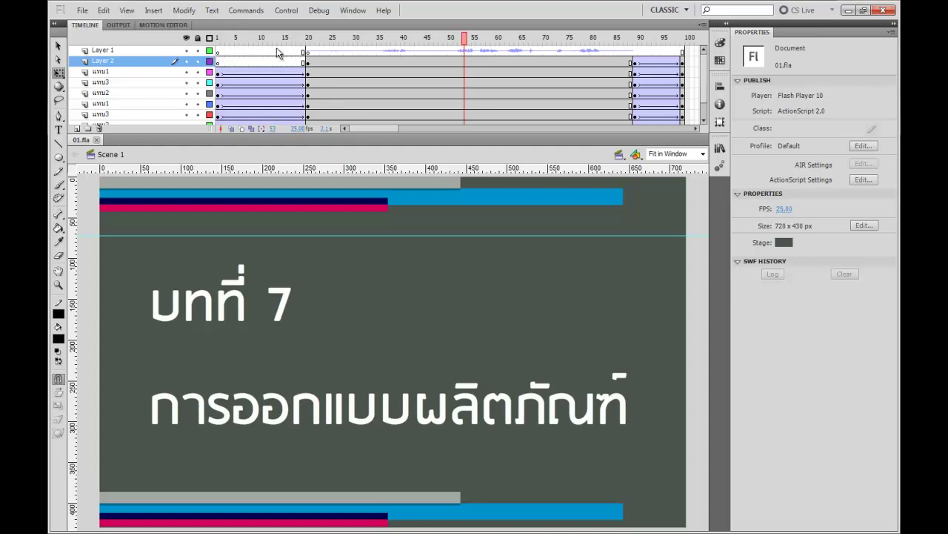
drag(385, 39, 415, 44)
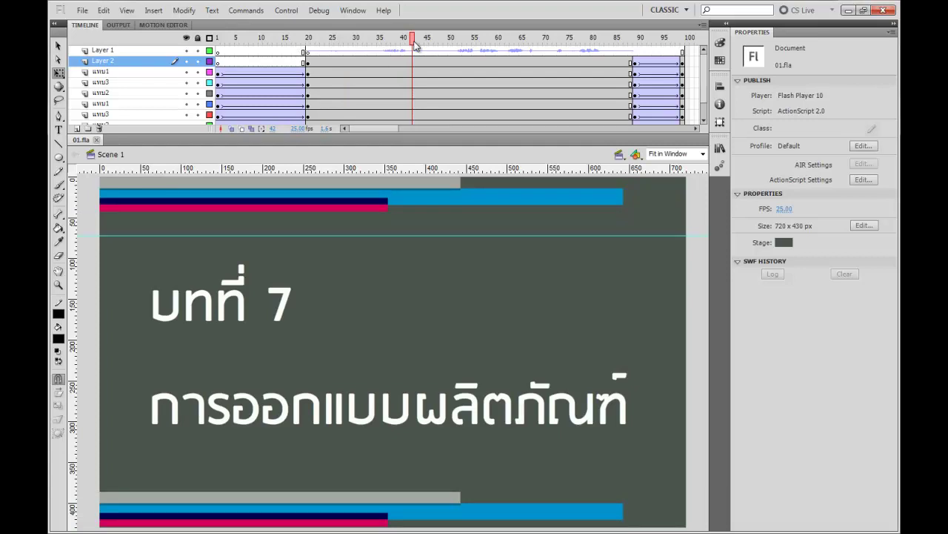
drag(415, 44, 491, 44)
Step: Start a QuickTime movie export of 01.fla to the desktop under the name 01.mov
click(82, 10)
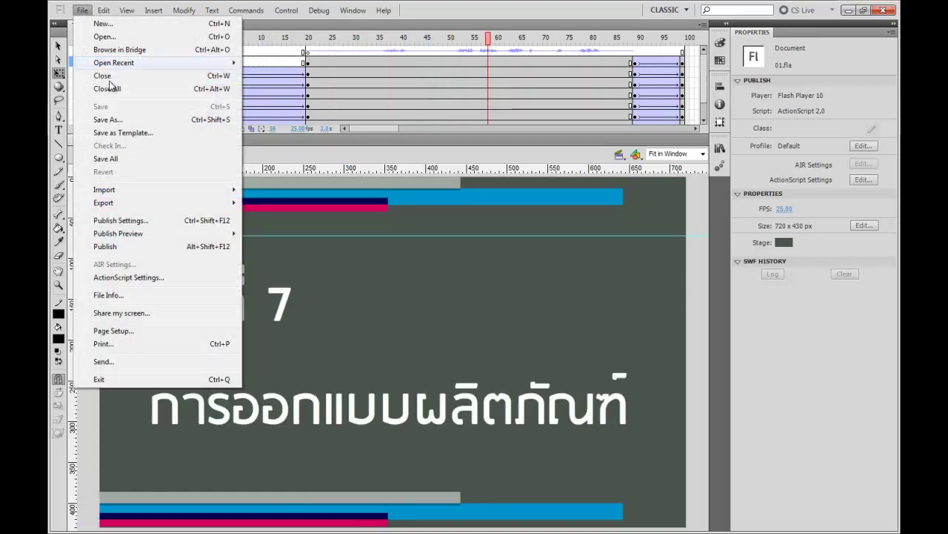
mouse_move(147, 207)
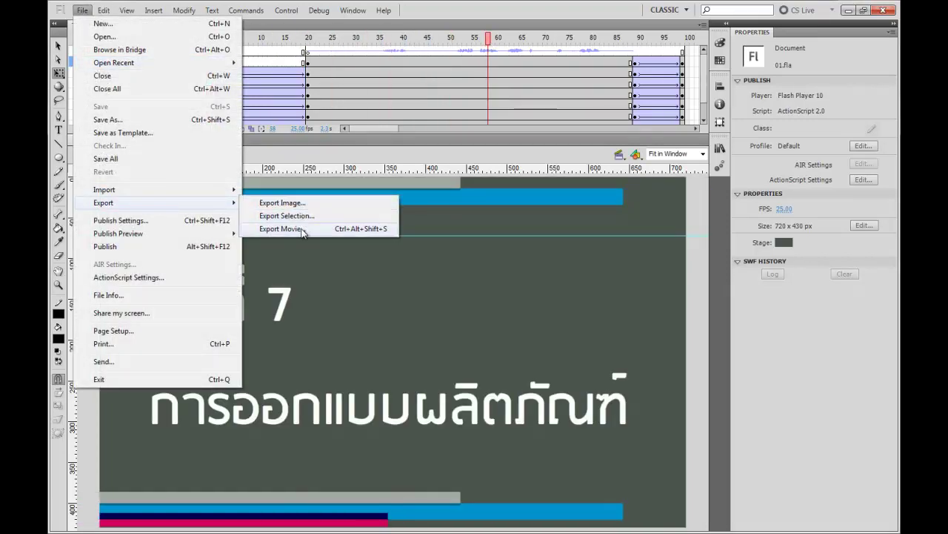
click(282, 229)
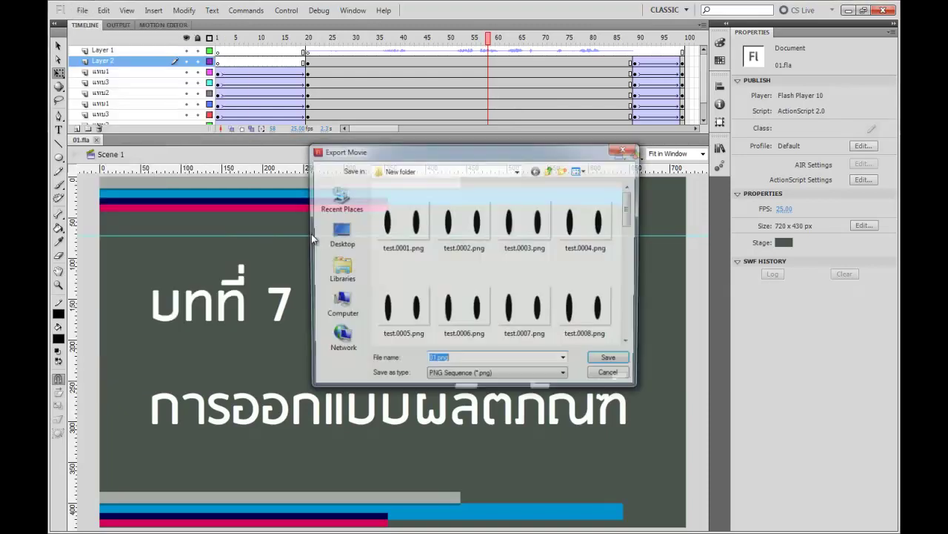
click(551, 170)
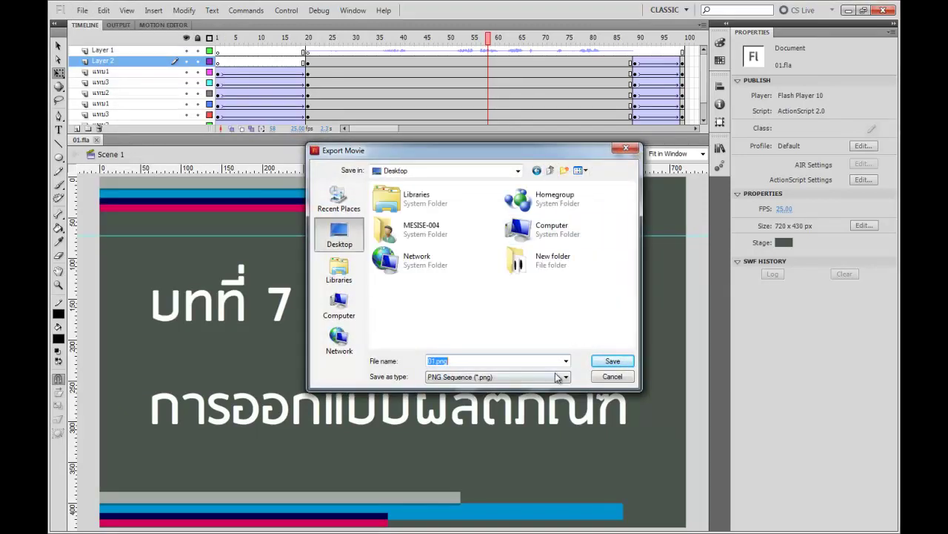
click(556, 376)
click(503, 403)
click(619, 361)
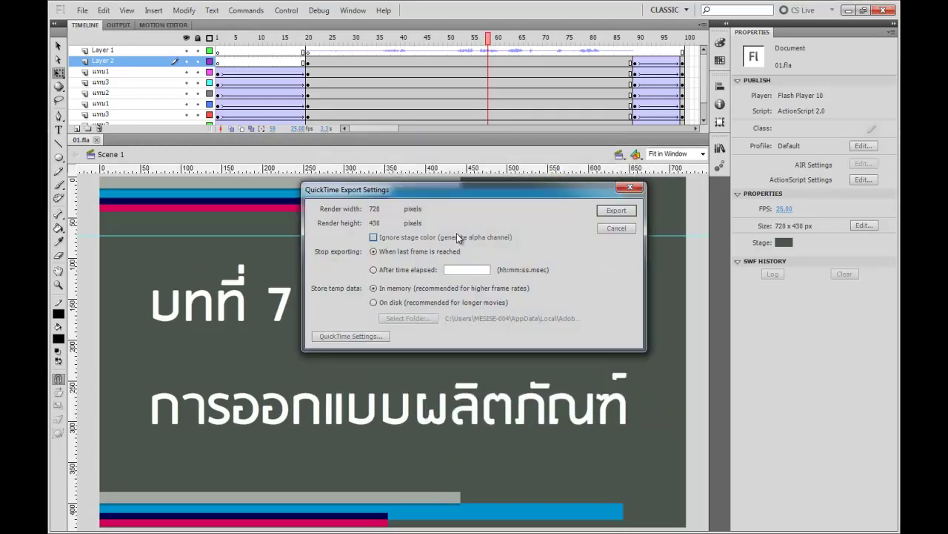
Step: Set the QuickTime video compression to Photo - JPEG with the Current frame rate, Color depth and Best quality
click(355, 337)
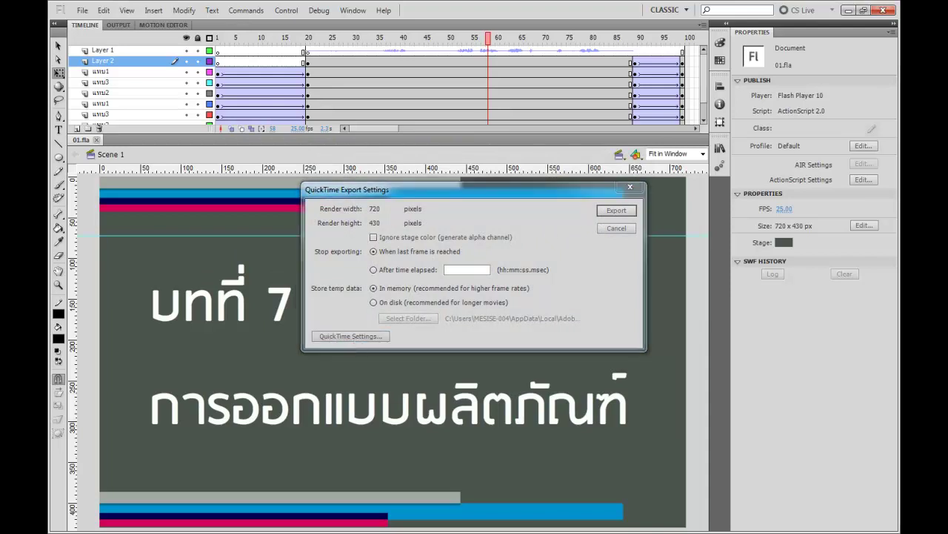
drag(612, 72, 725, 108)
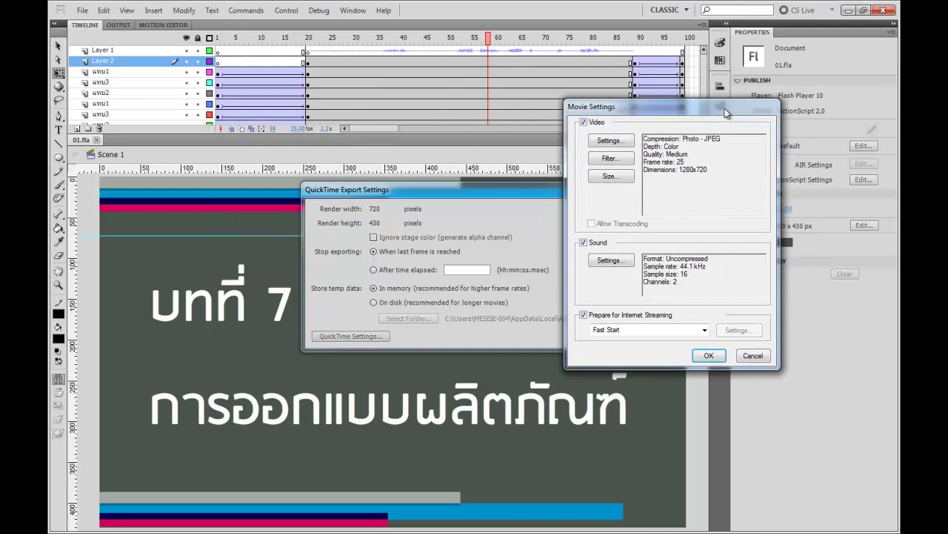
click(622, 146)
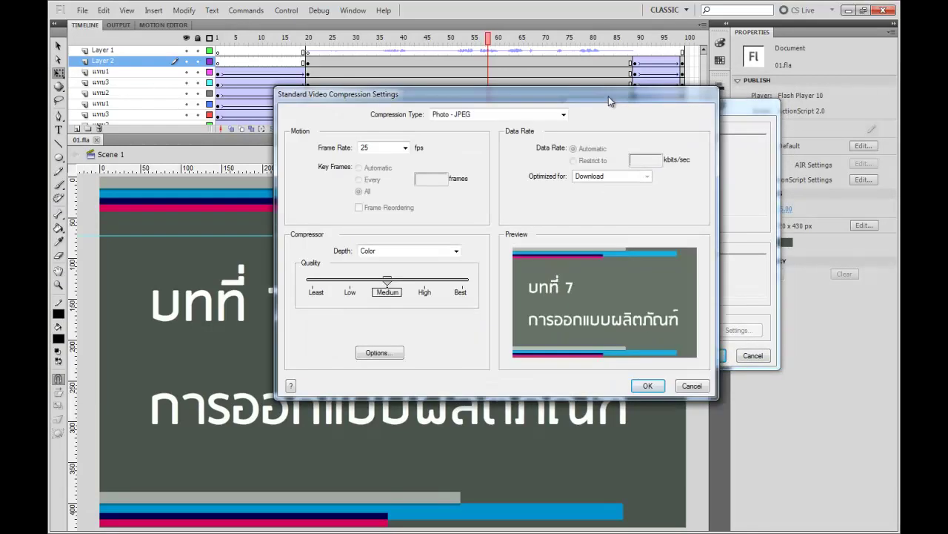
drag(609, 97, 521, 152)
click(489, 172)
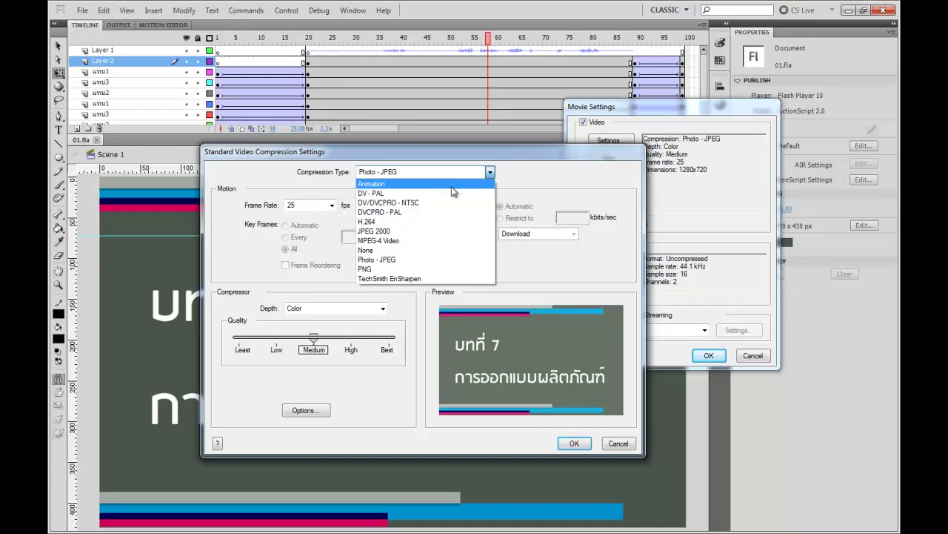
click(423, 261)
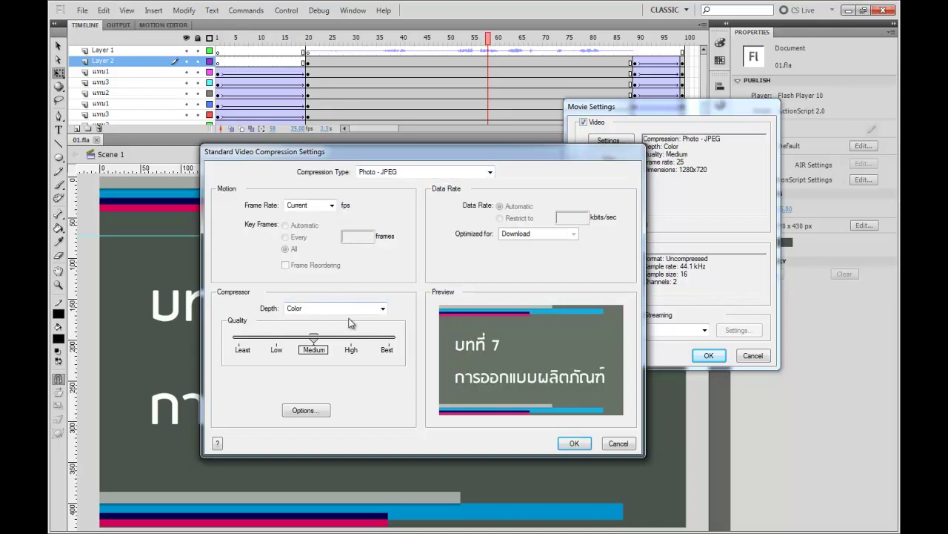
drag(314, 340, 400, 350)
click(573, 442)
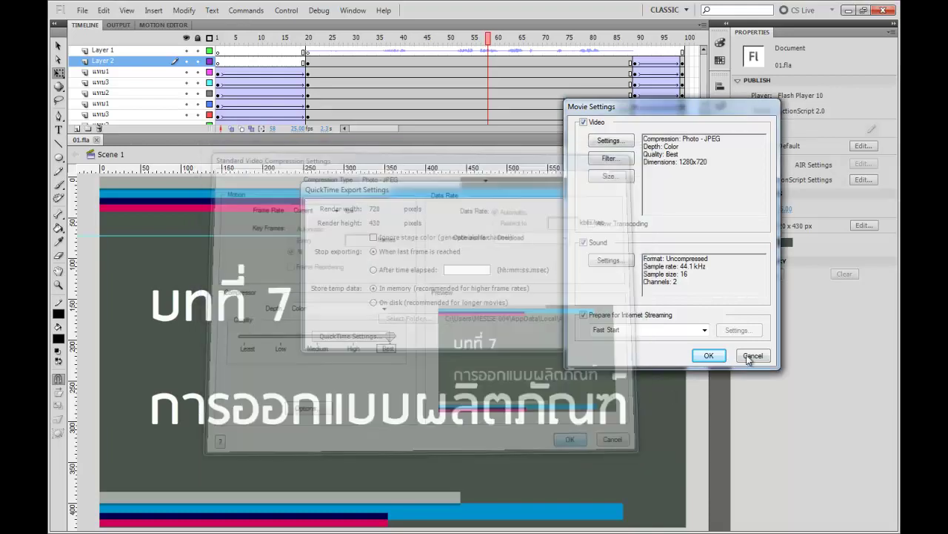
click(709, 357)
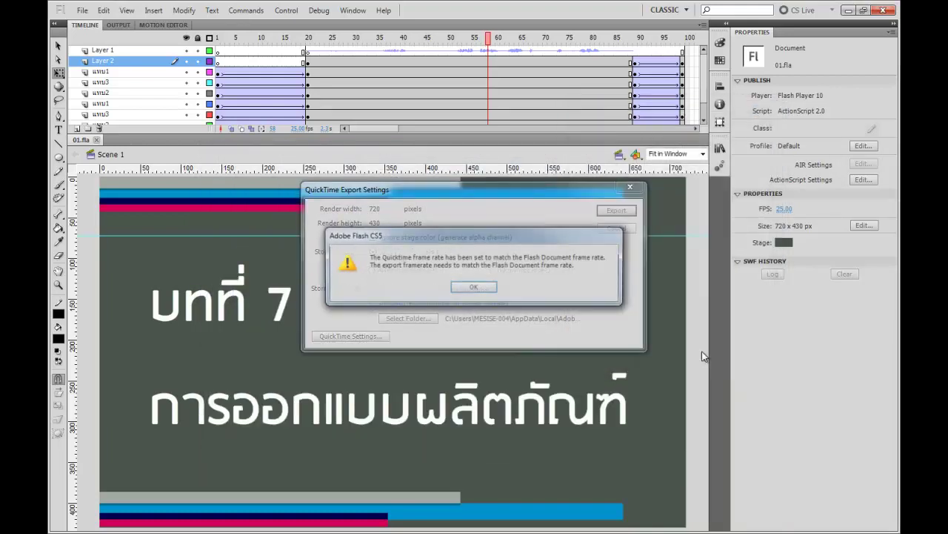
Step: Accept the frame rate matched to the document and run the QuickTime export to completion
click(474, 287)
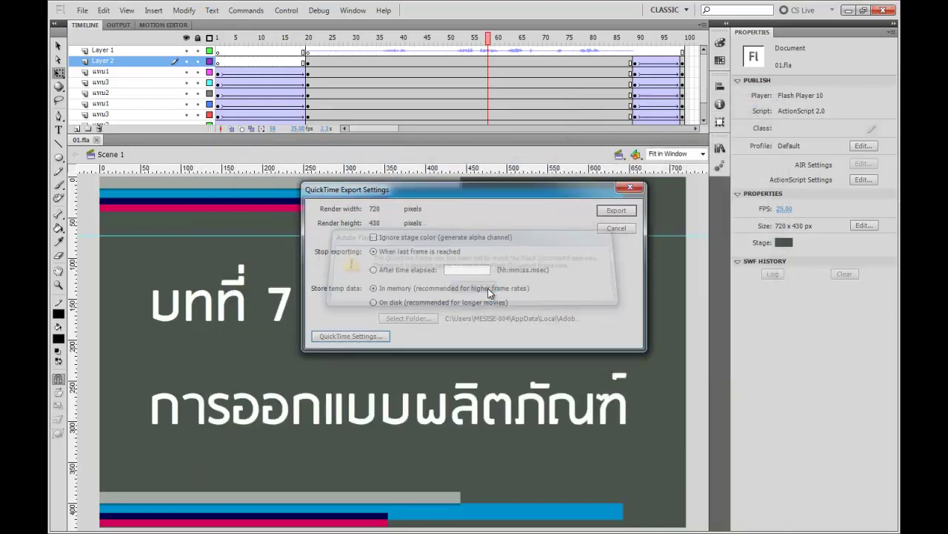
click(617, 211)
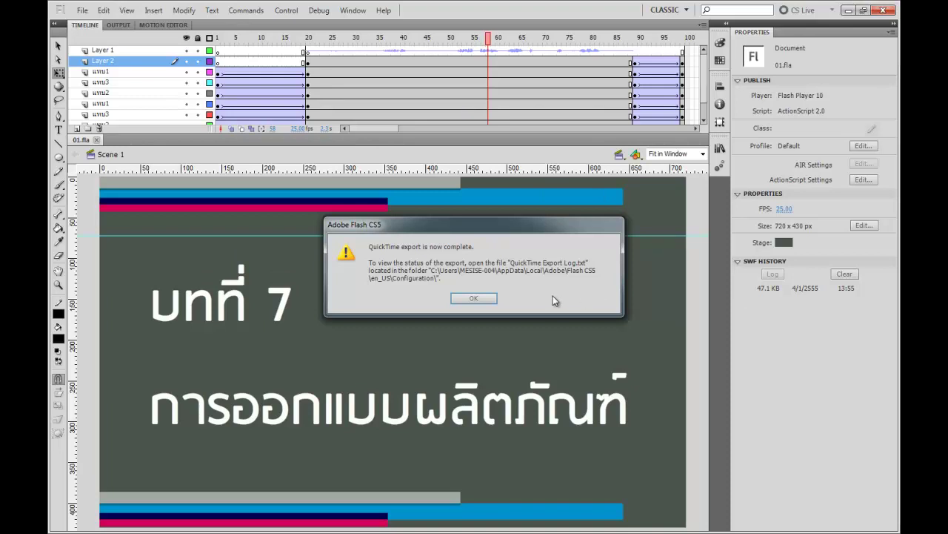
click(472, 300)
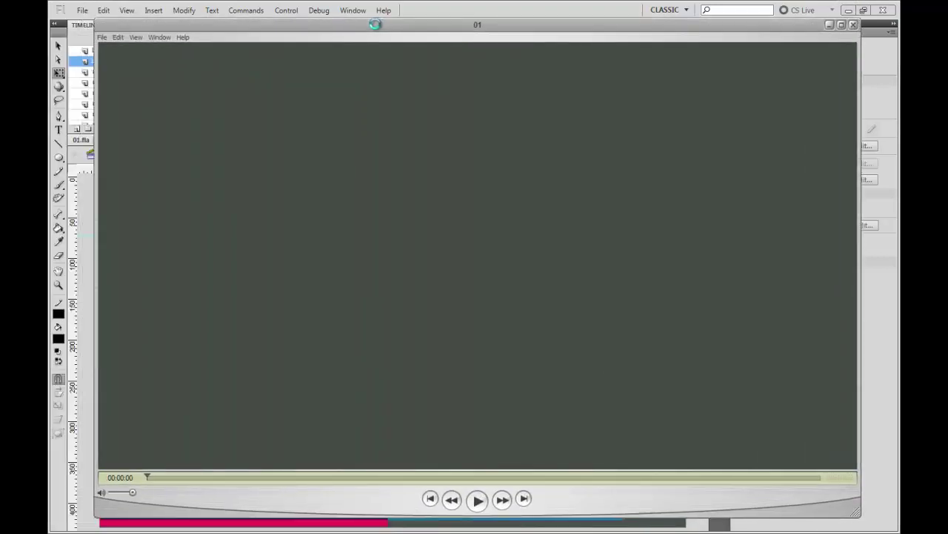
Step: Play the exported 01 video in QuickTime Player, close it, and fit the Flash stage in the window
click(451, 496)
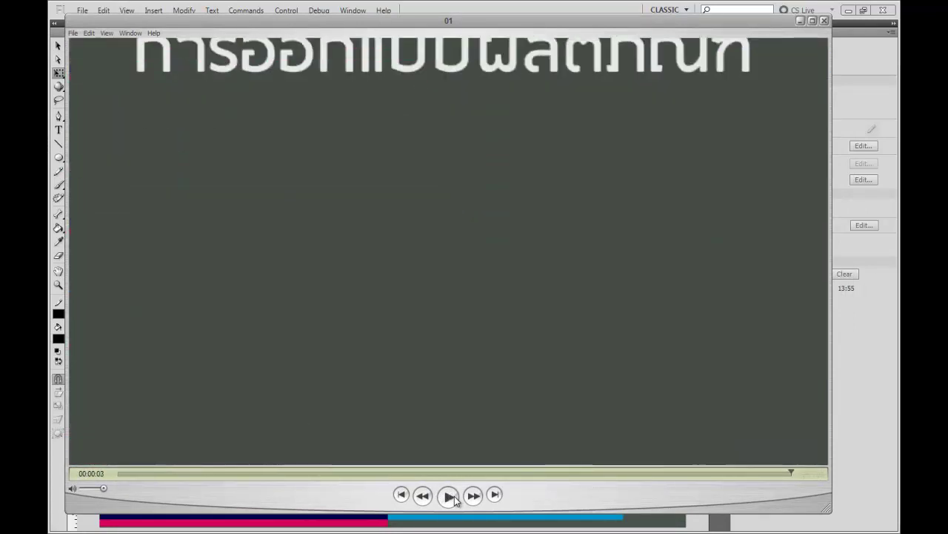
click(450, 497)
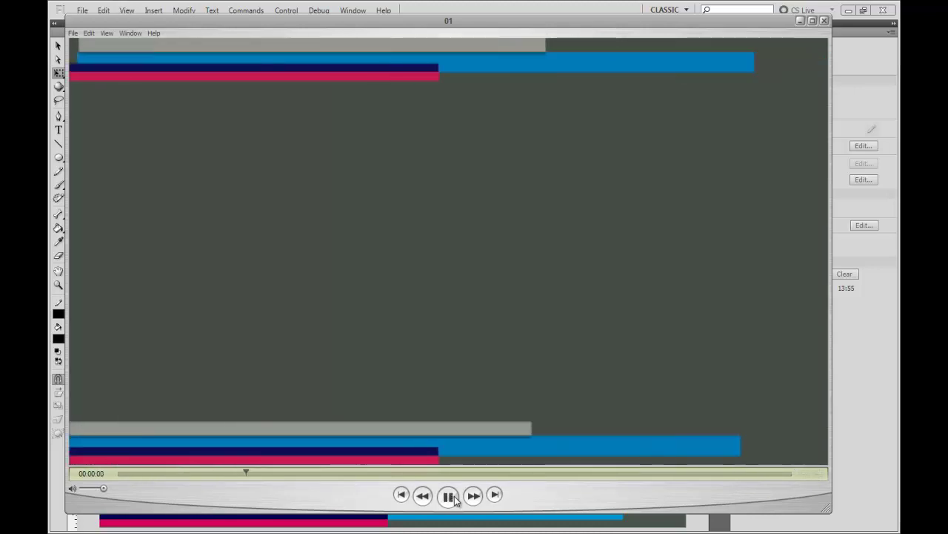
click(825, 23)
click(702, 154)
click(692, 164)
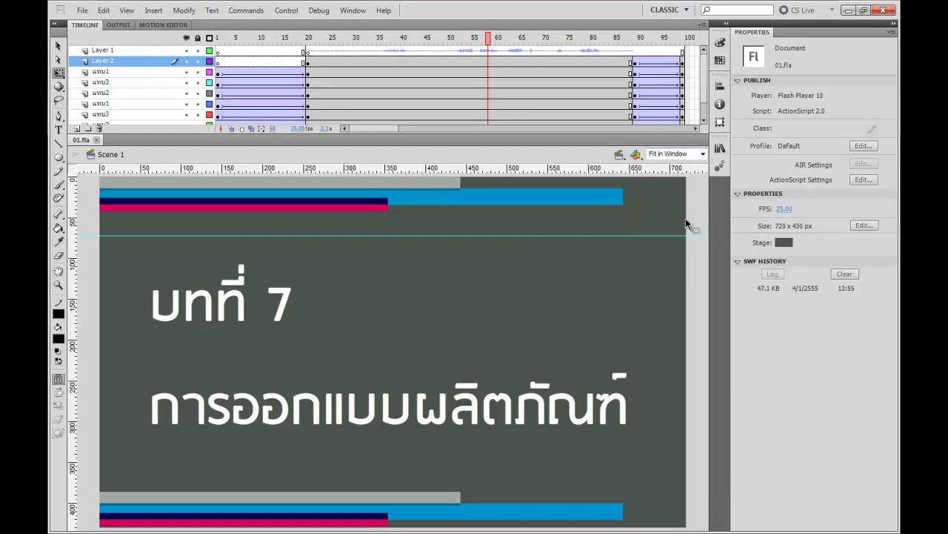
click(81, 12)
mouse_move(198, 204)
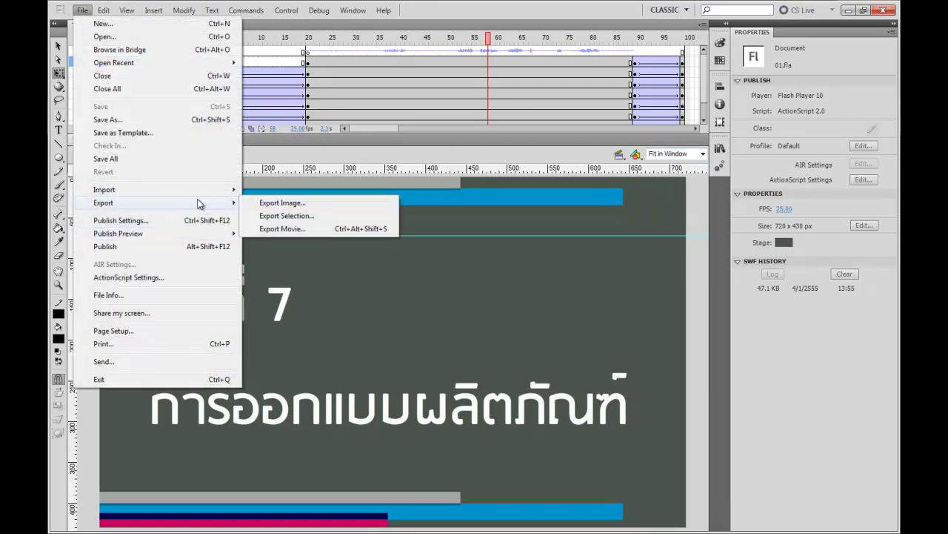
click(304, 228)
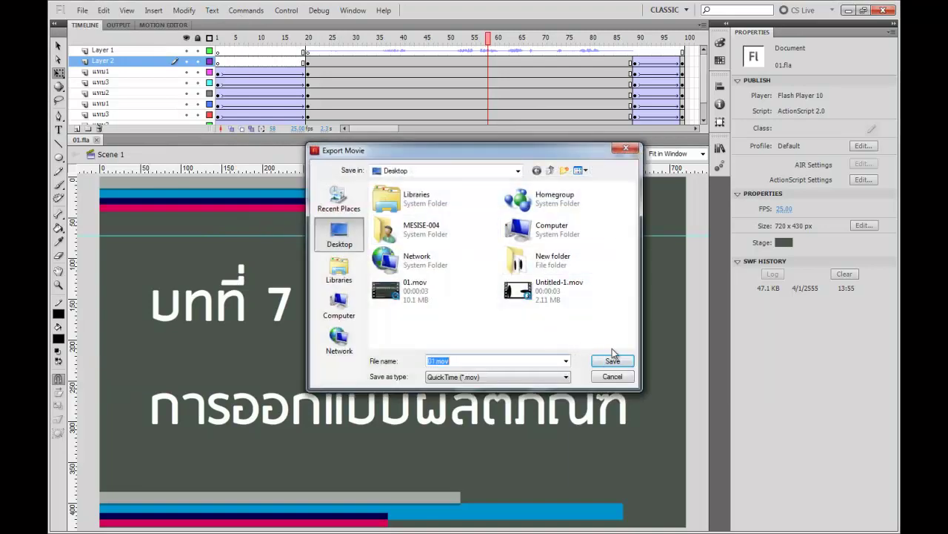
click(455, 361)
key(Return)
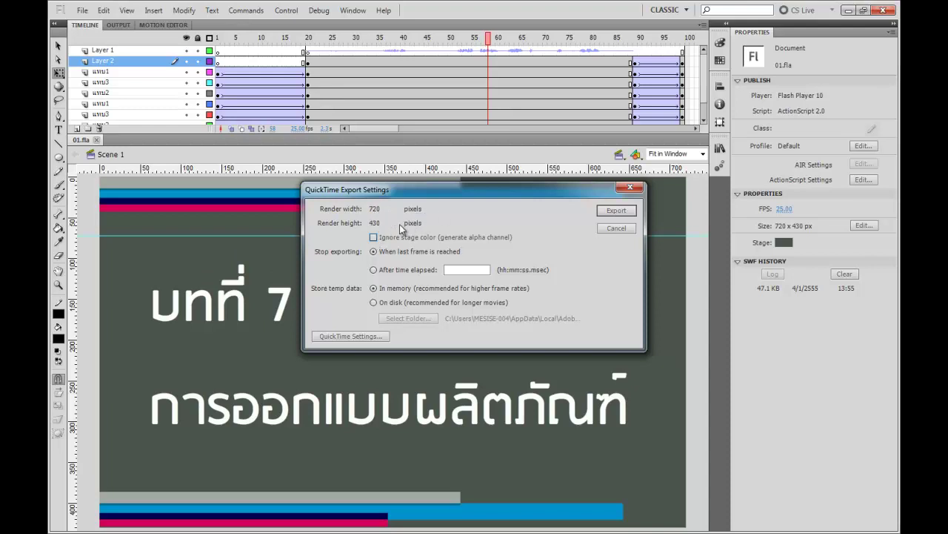
click(616, 228)
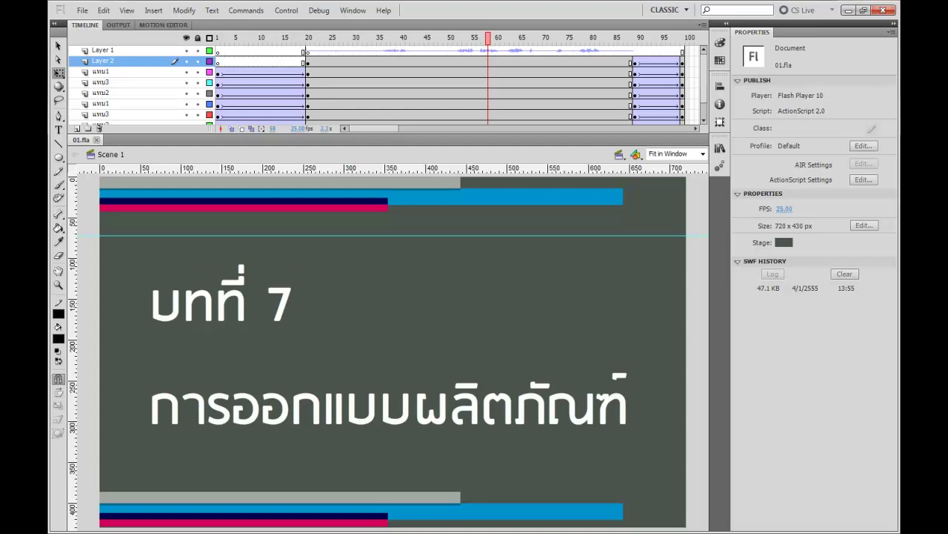